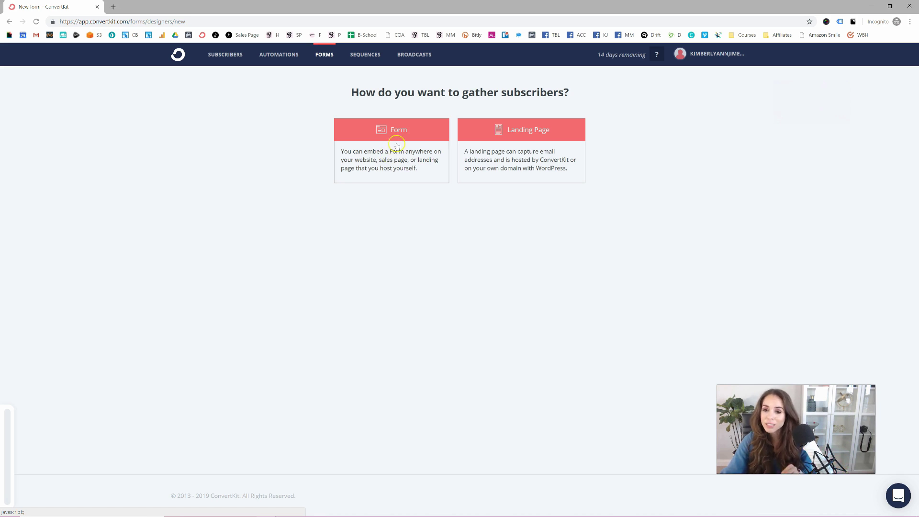
{"action": "left_click", "coordinate": [501, 151]}
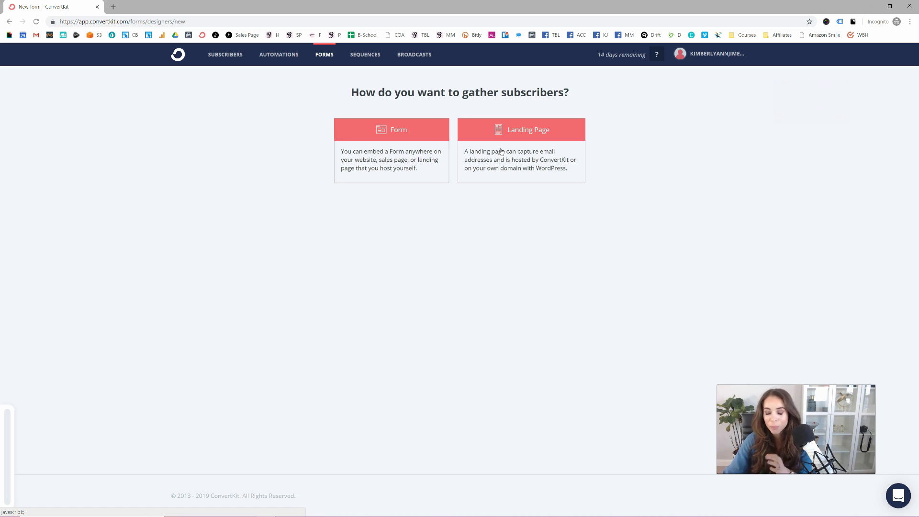
{"action": "left_click", "coordinate": [503, 150]}
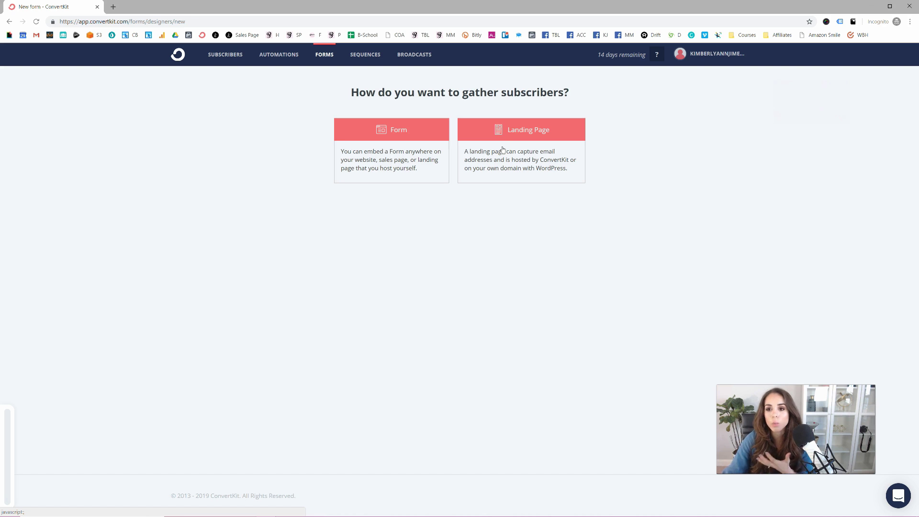
{"action": "left_click", "coordinate": [413, 155]}
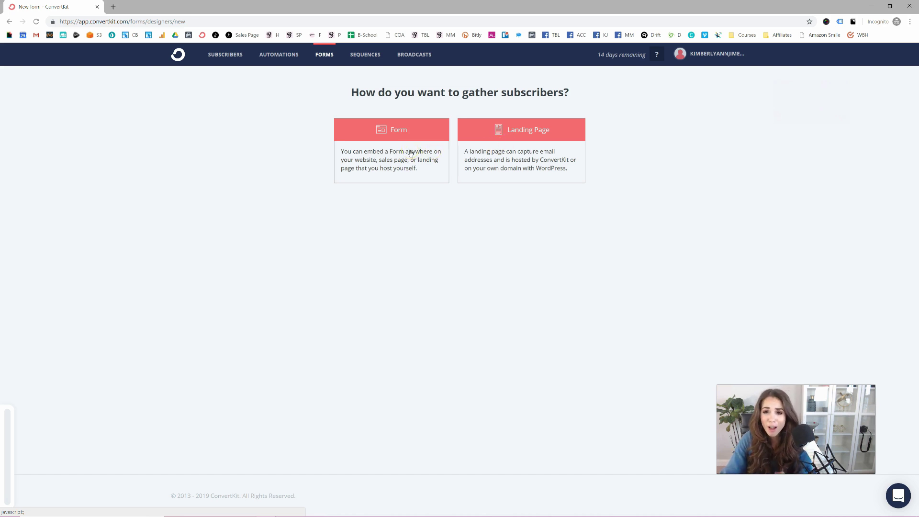
{"action": "left_click", "coordinate": [513, 143]}
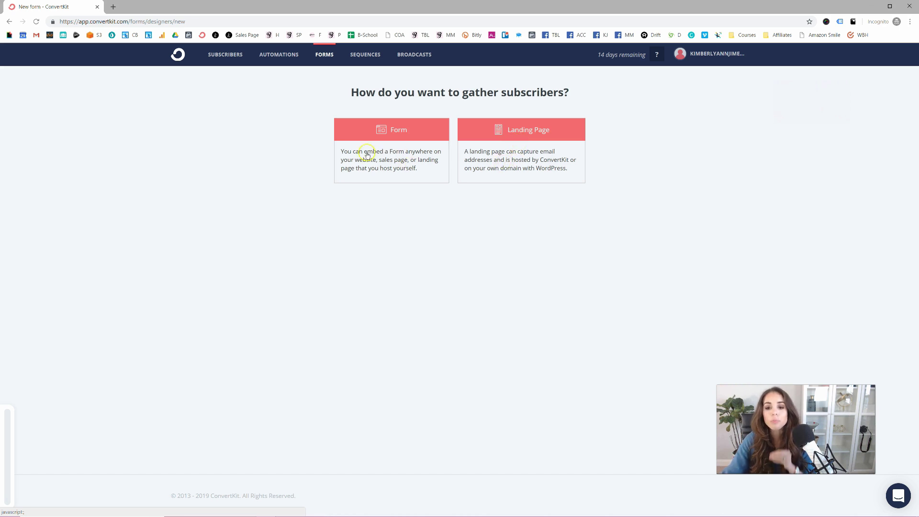
Start a new form for gathering subscribers and give it the Inline display format
{"action": "left_click", "coordinate": [382, 147]}
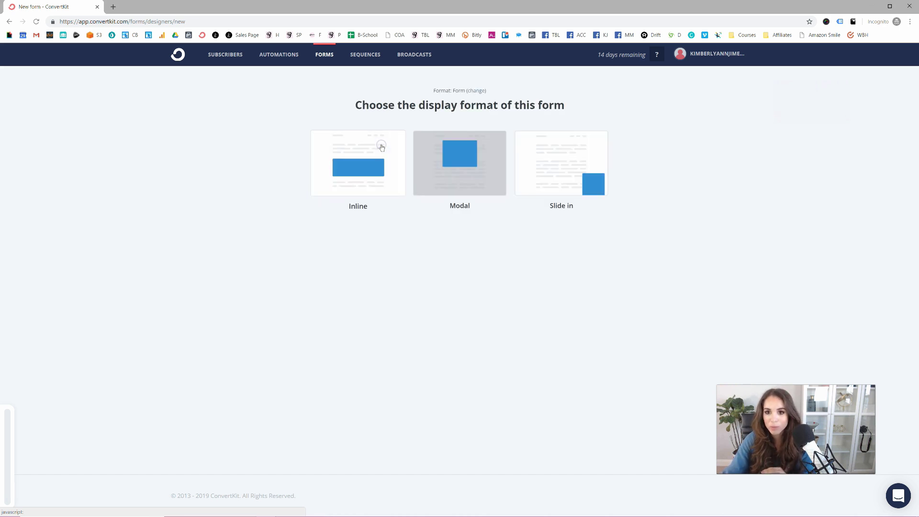
{"action": "left_click", "coordinate": [389, 182]}
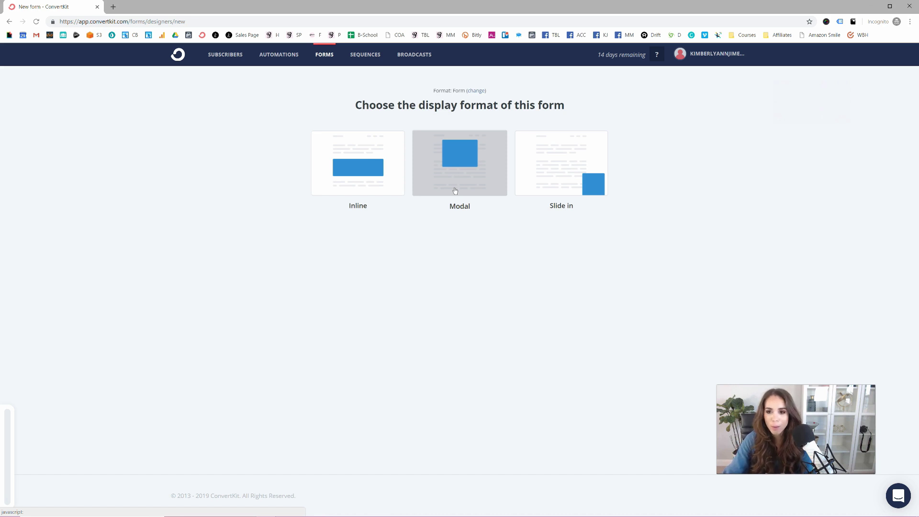
{"action": "left_click", "coordinate": [421, 197]}
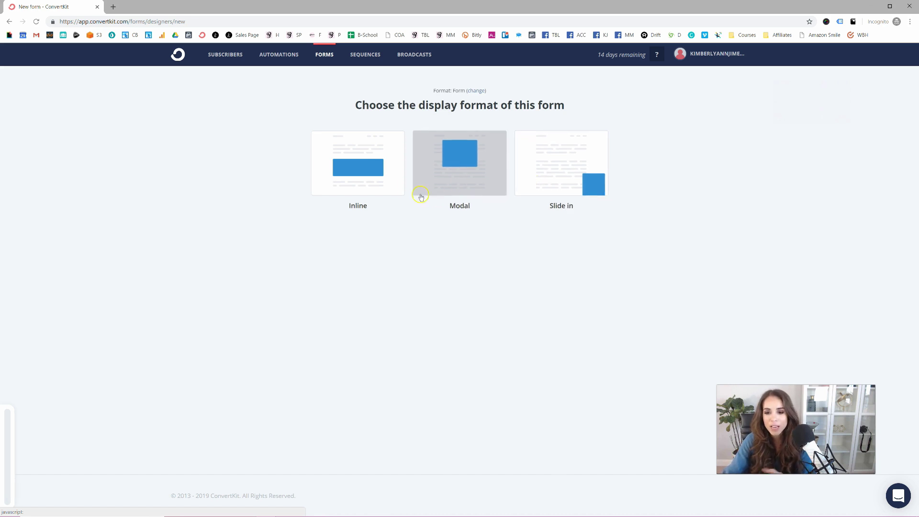
{"action": "left_click", "coordinate": [396, 186]}
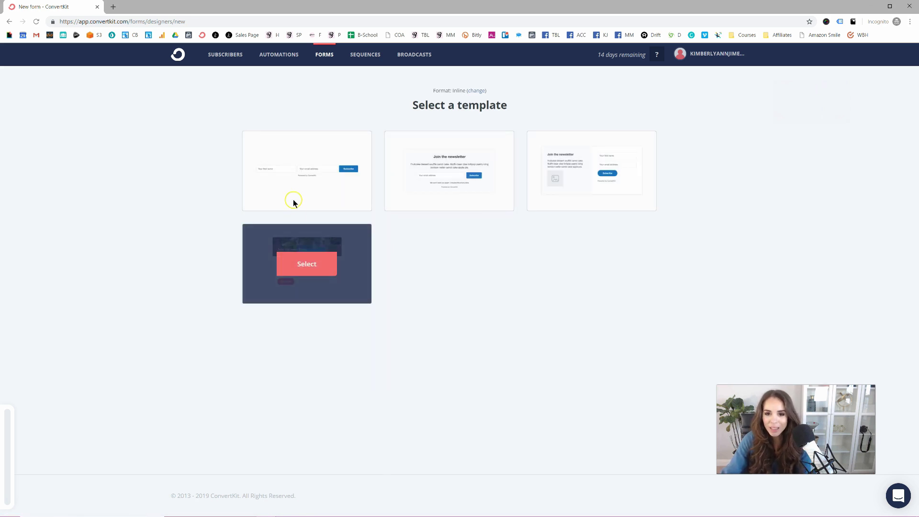
Create the form from the inline template with the photo header above the newsletter signup
{"action": "mouse_move", "coordinate": [311, 189]}
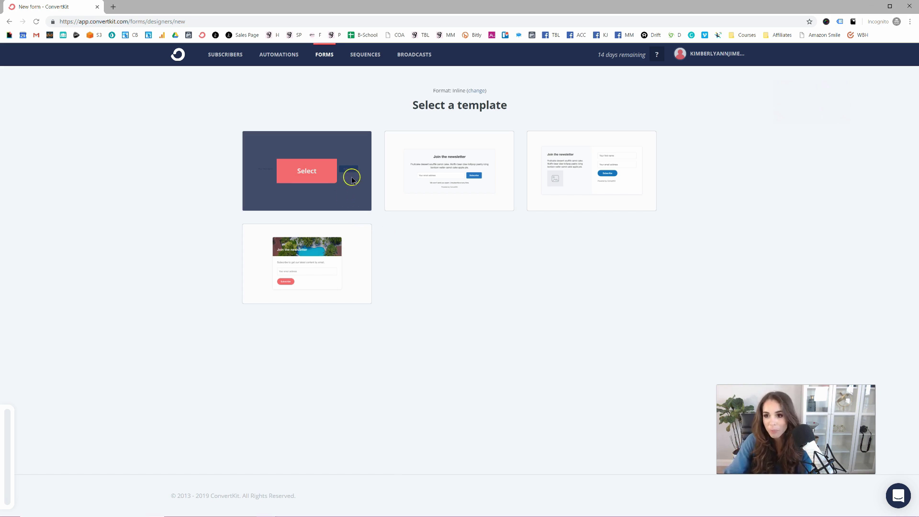
{"action": "mouse_move", "coordinate": [357, 266]}
{"action": "left_click", "coordinate": [314, 271]}
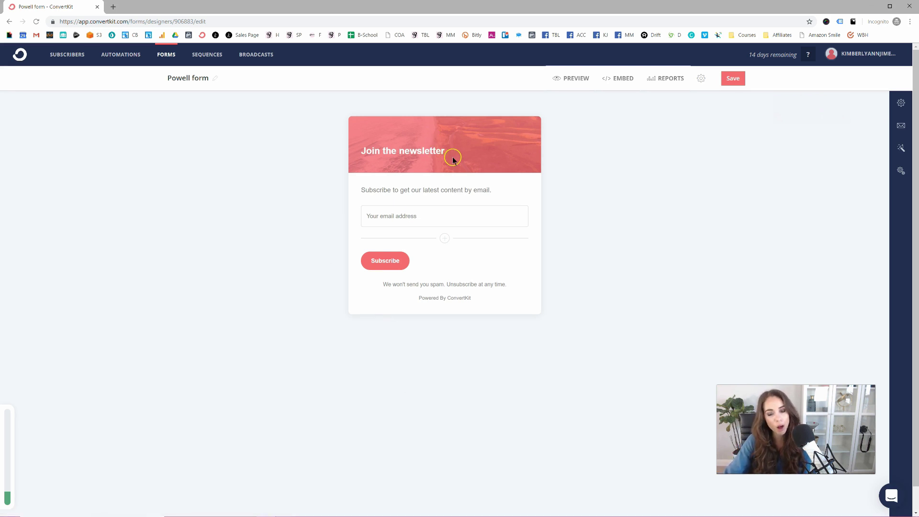
Replace the form's header text with "Beginners Makeup Toolkit Guide (FREE)"
{"action": "left_click", "coordinate": [457, 148]}
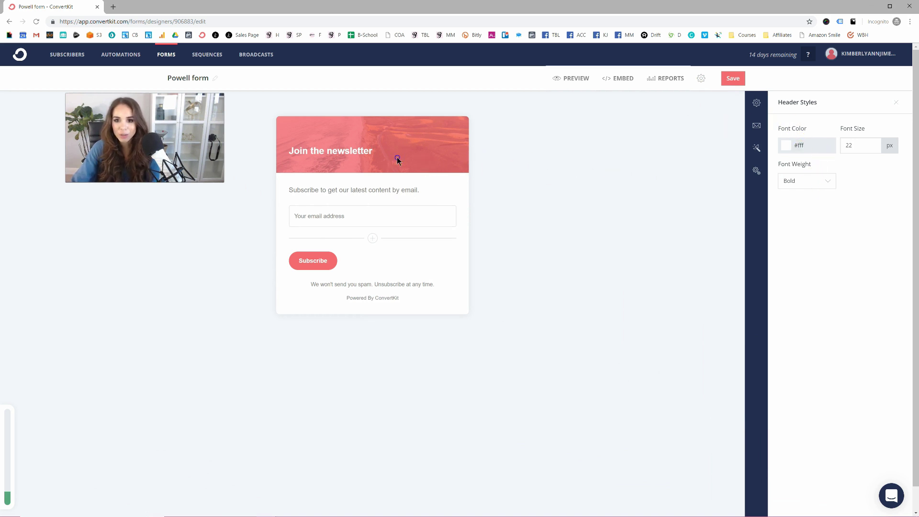
{"action": "triple_click", "coordinate": [370, 151]}
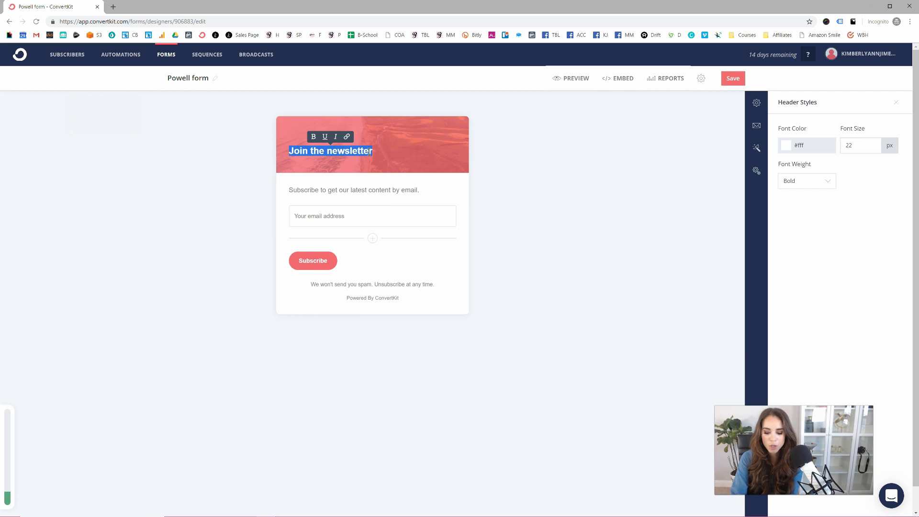
{"action": "key", "text": "BackSpace"}
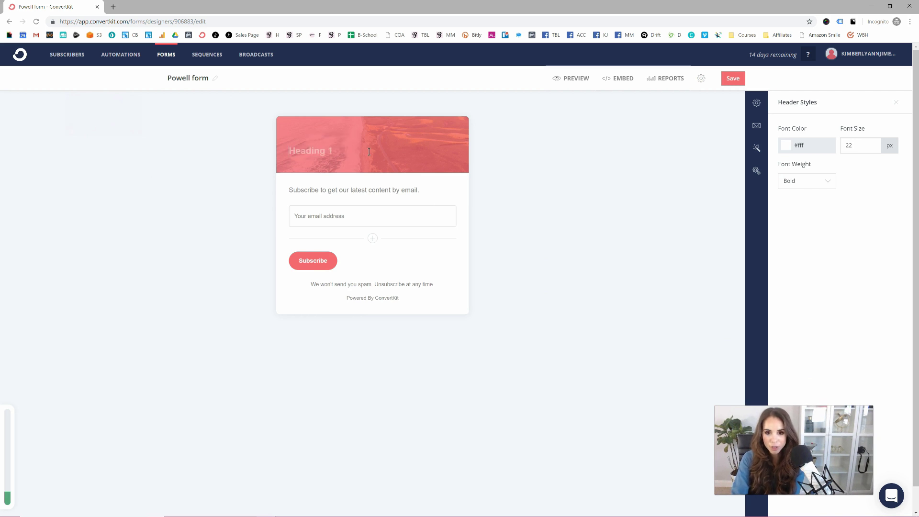
{"action": "type", "text": "Beginners Makeup To"}
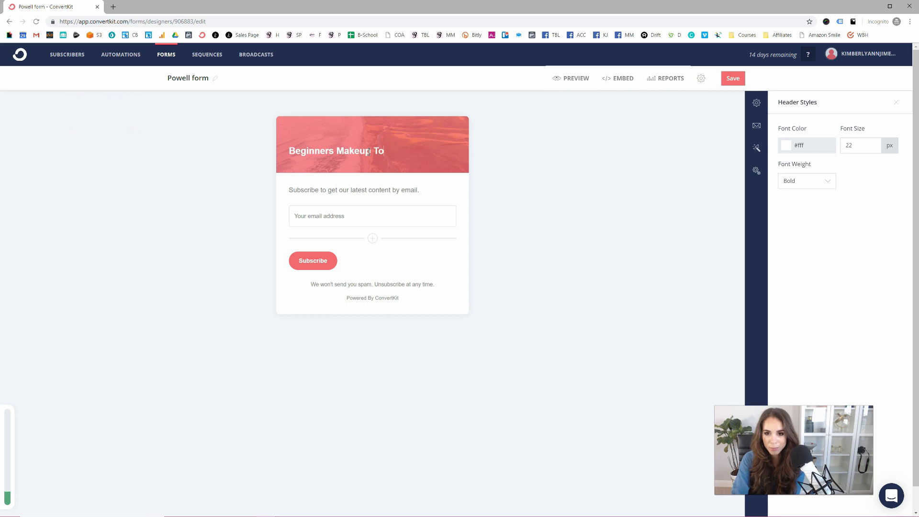
{"action": "type", "text": "olkit Guid"}
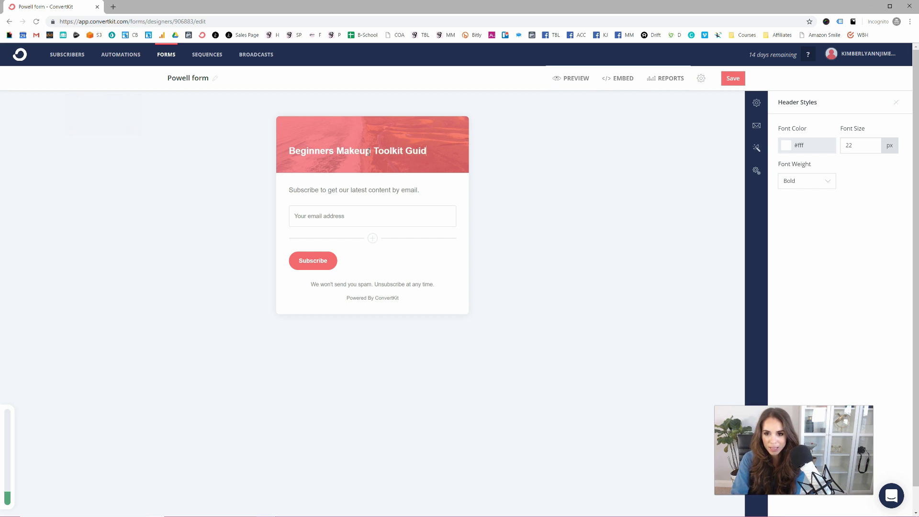
{"action": "type", "text": "e (FREE)"}
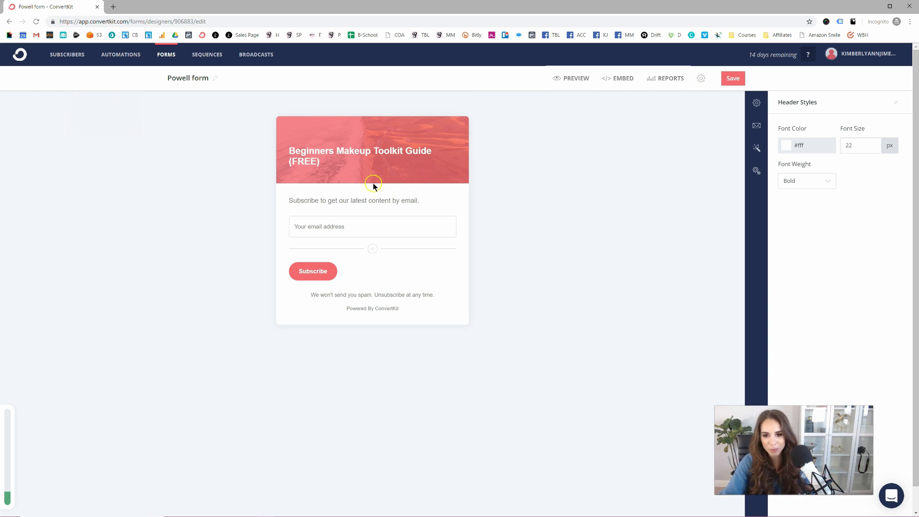
Replace the subheader text with "Enter your name & email to download the free guide instantly."
{"action": "triple_click", "coordinate": [319, 201]}
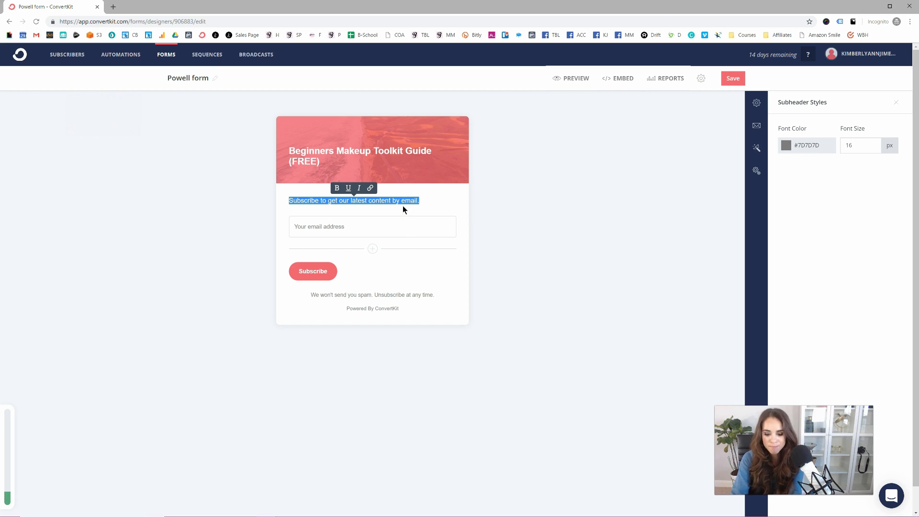
{"action": "type", "text": "Enter your name & email to downlo"}
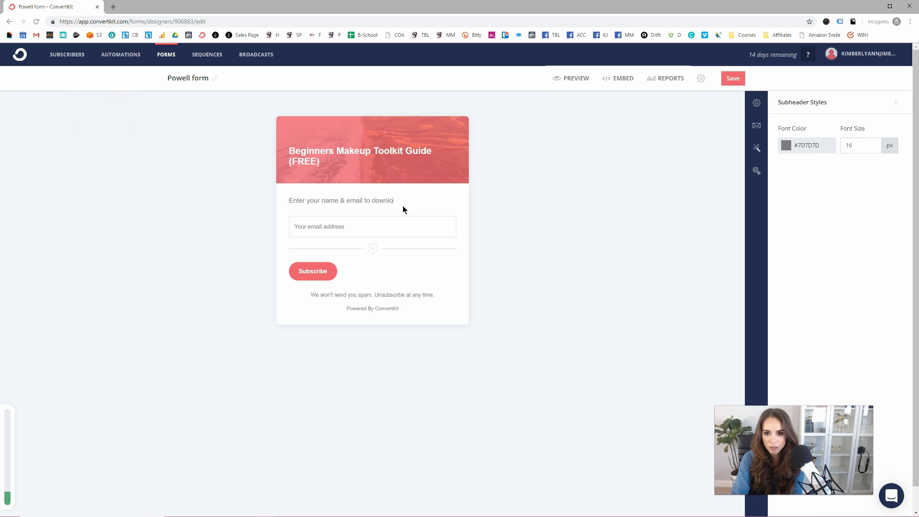
{"action": "type", "text": "ad the free guide instantly."}
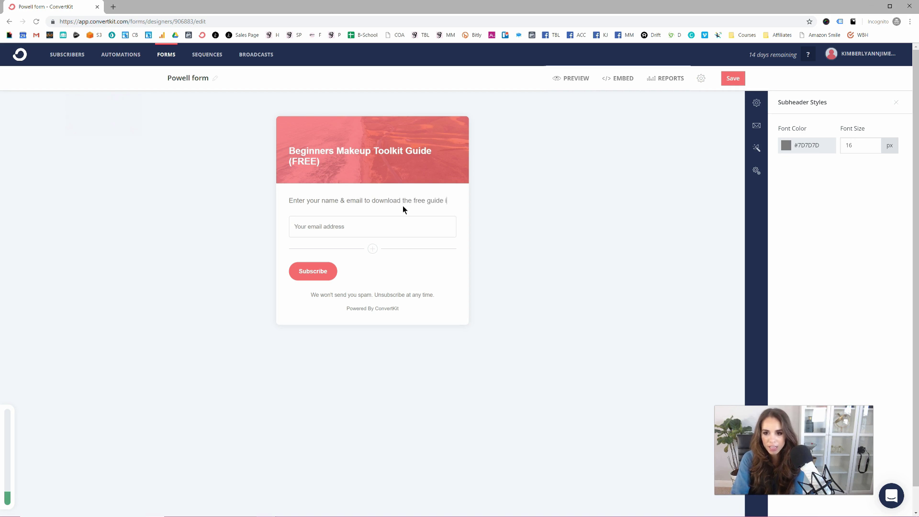
Add a field below the email address field and save it as the First Name custom field
{"action": "left_click", "coordinate": [382, 235]}
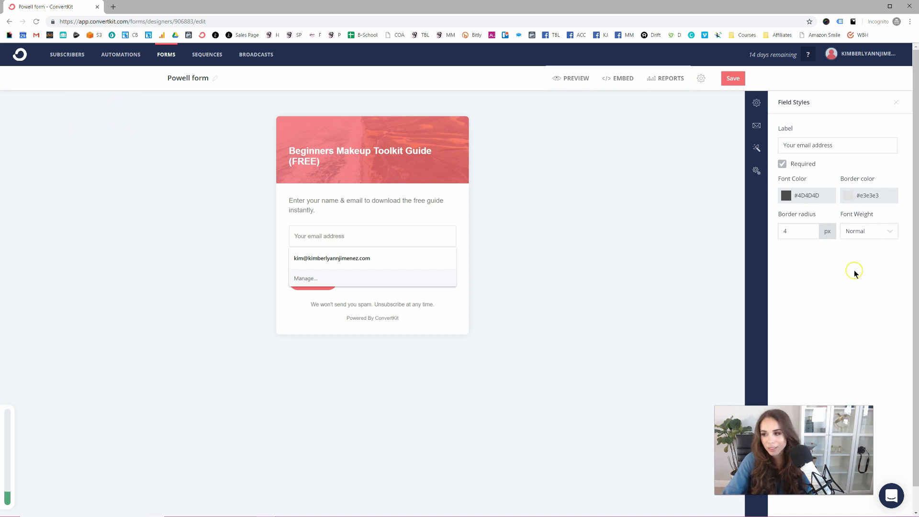
{"action": "left_click", "coordinate": [391, 219]}
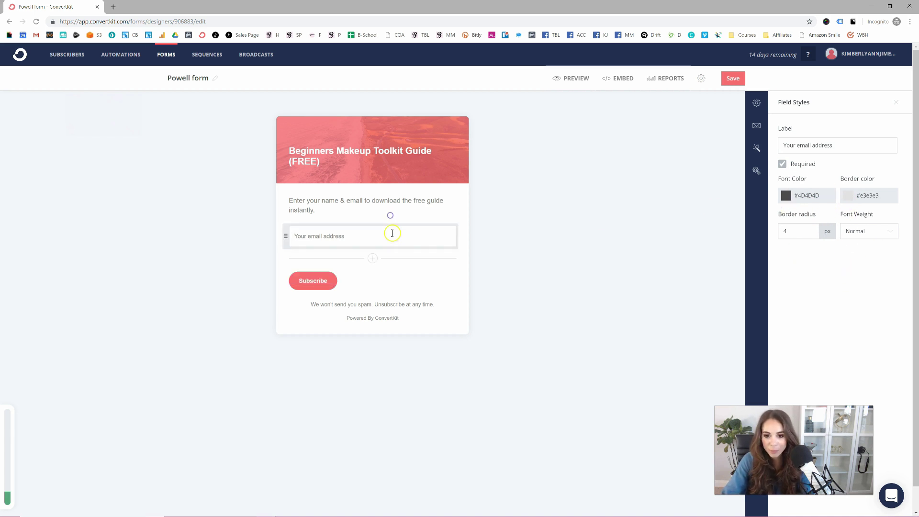
{"action": "left_click", "coordinate": [375, 261]}
{"action": "left_click", "coordinate": [858, 144]}
{"action": "left_click", "coordinate": [827, 148]}
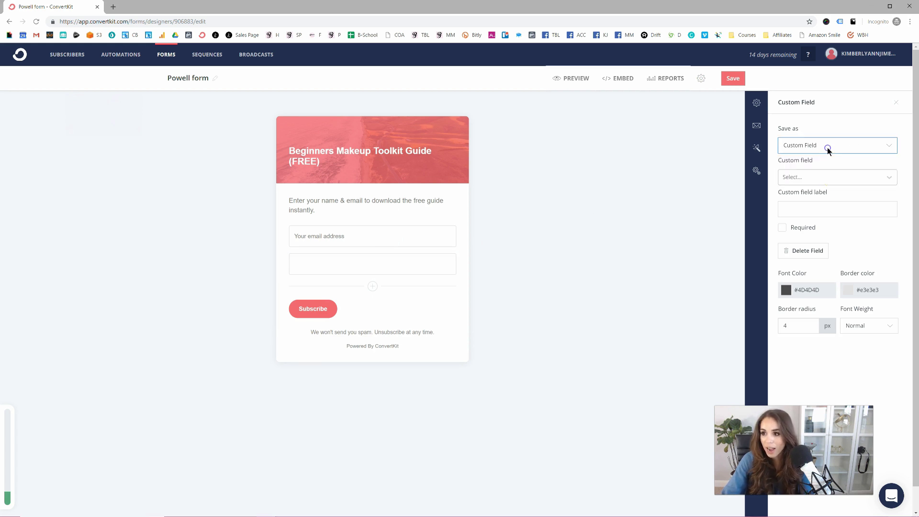
{"action": "left_click", "coordinate": [830, 177]}
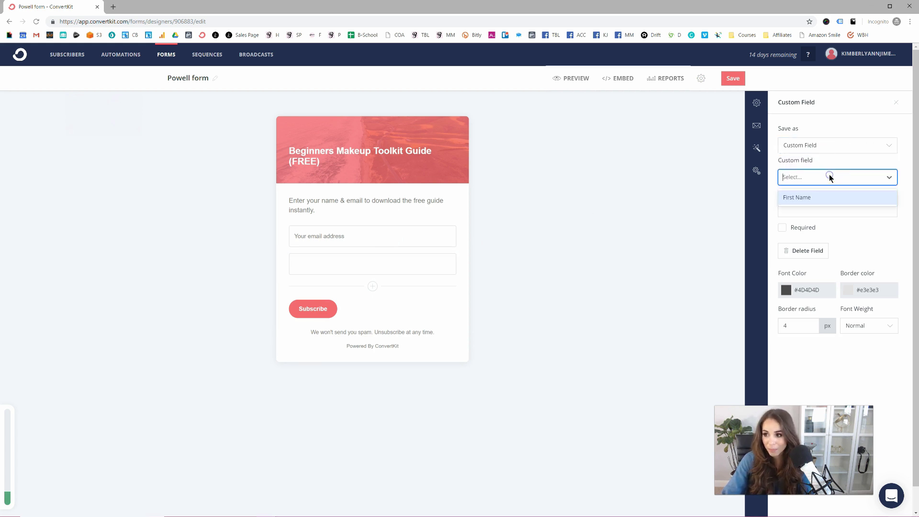
{"action": "left_click", "coordinate": [816, 197]}
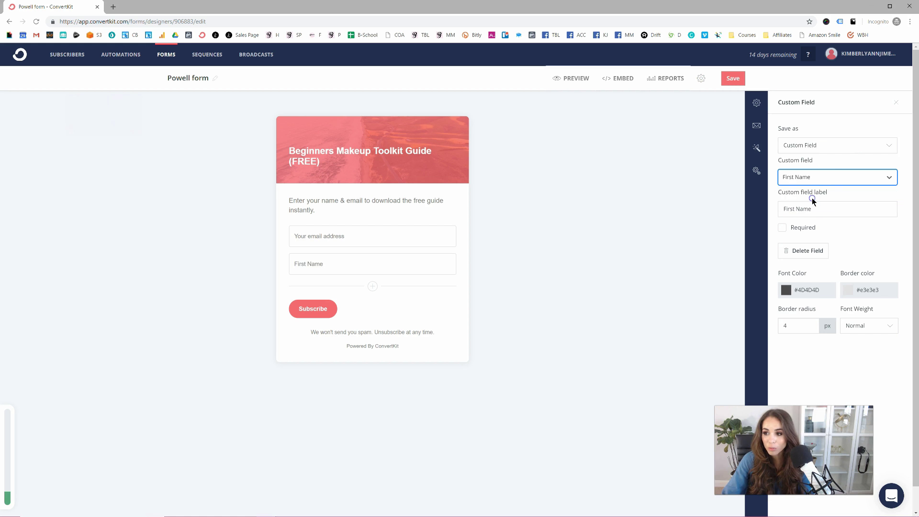
{"action": "left_click", "coordinate": [857, 199]}
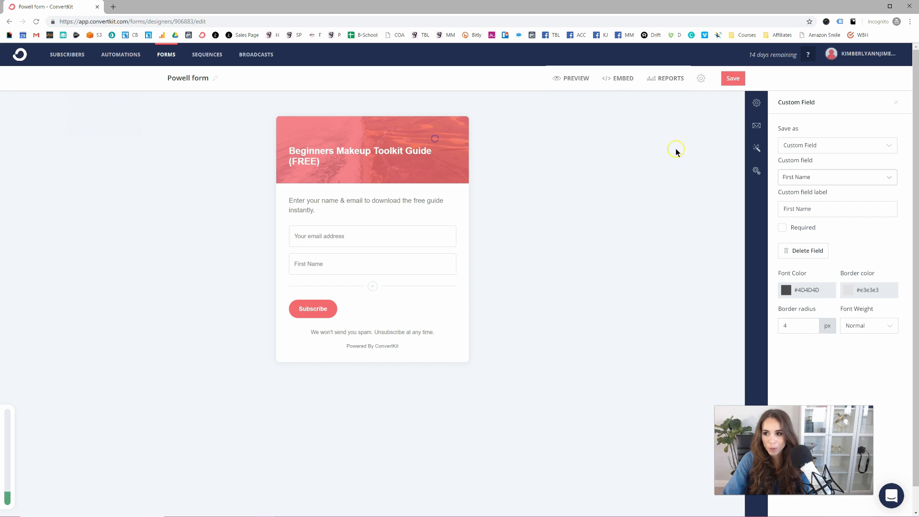
Change the form header's background color to the light blue #a3b6e8 in the form styles
{"action": "left_click", "coordinate": [756, 148]}
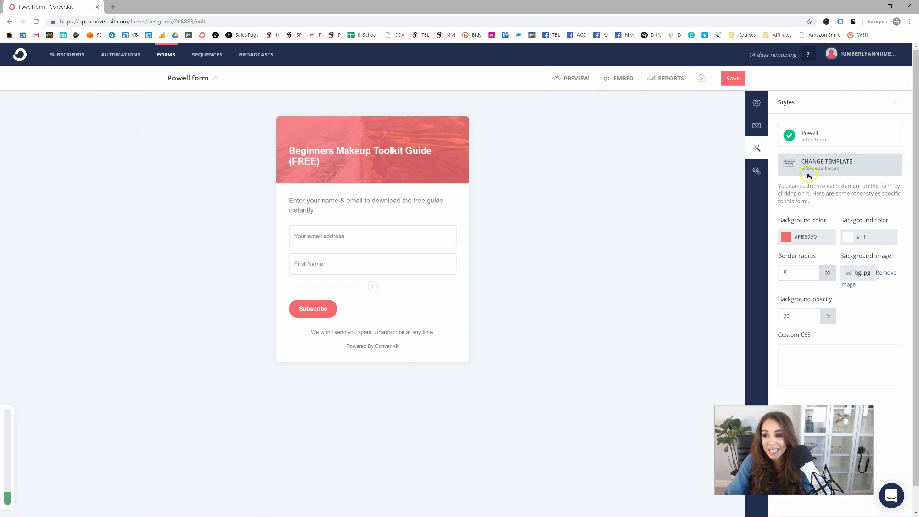
{"action": "left_click", "coordinate": [809, 237]}
{"action": "left_click", "coordinate": [843, 264]}
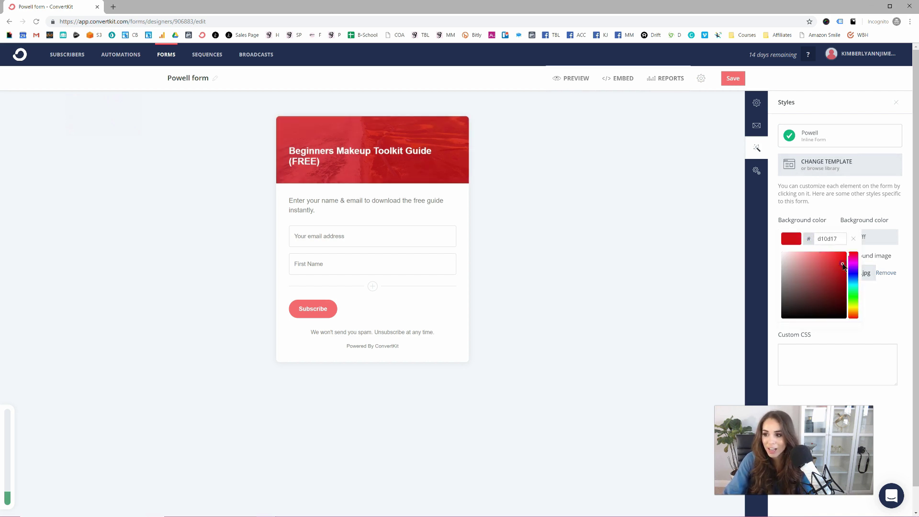
{"action": "left_click", "coordinate": [836, 279]}
{"action": "left_click", "coordinate": [826, 267]}
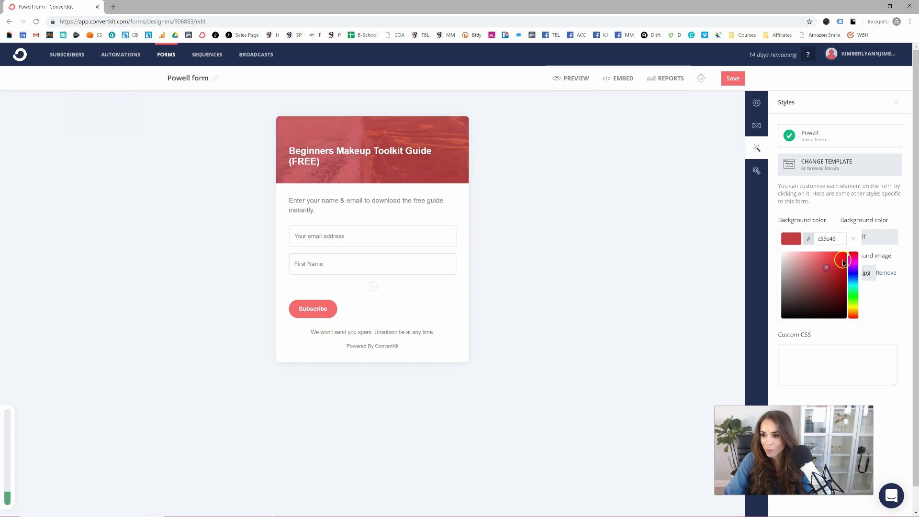
{"action": "left_click_drag", "start_coordinate": [854, 259], "coordinate": [855, 282]}
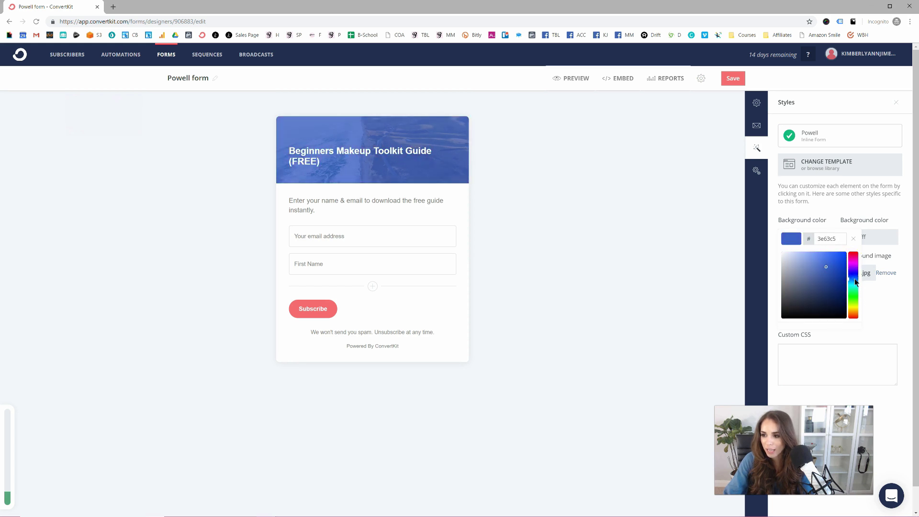
{"action": "left_click", "coordinate": [798, 259]}
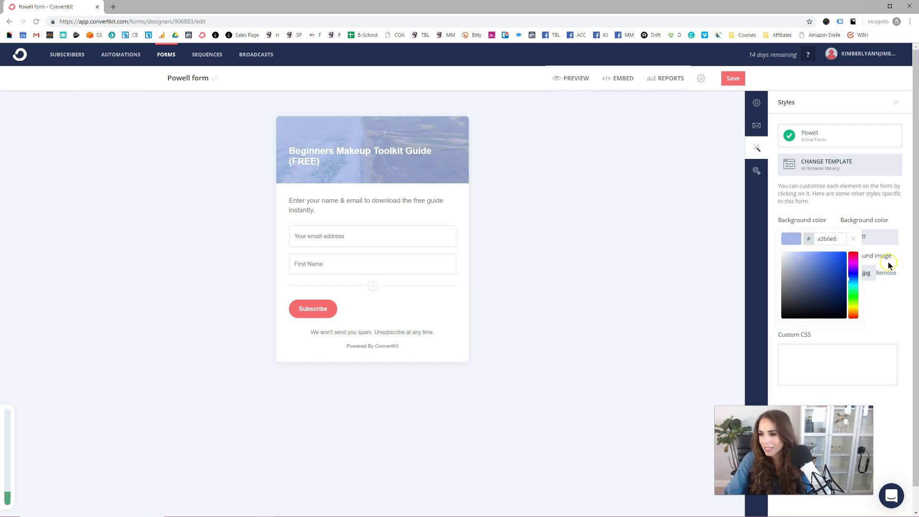
{"action": "left_click", "coordinate": [879, 278]}
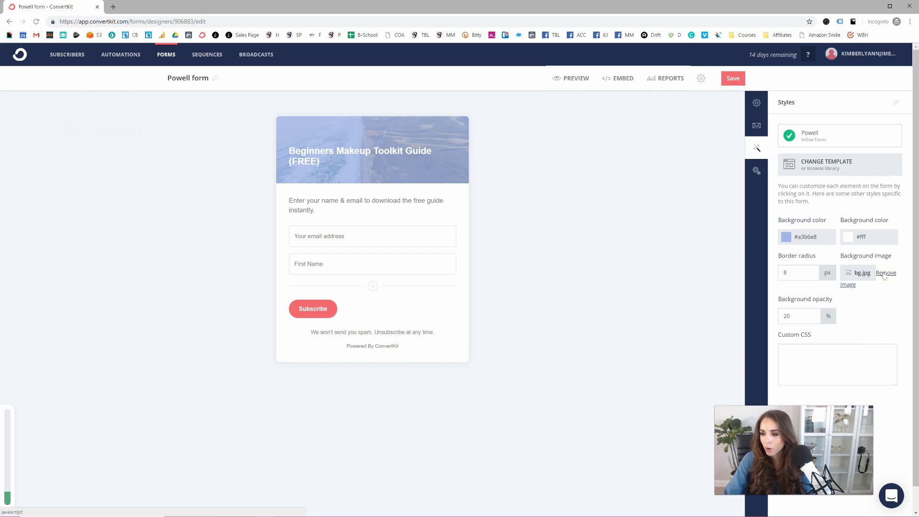
Remove the header's background image and upload the 75846334 image from the Desktop in its place
{"action": "left_click", "coordinate": [884, 274]}
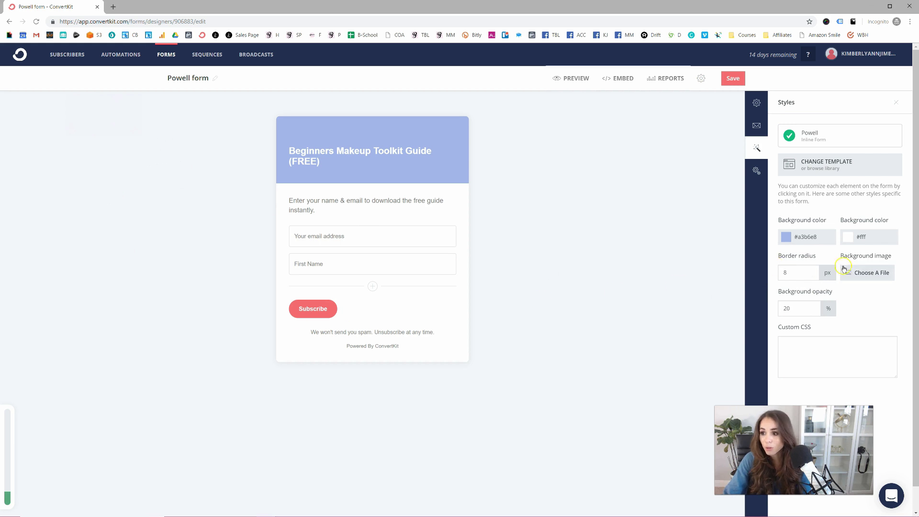
{"action": "left_click", "coordinate": [864, 273]}
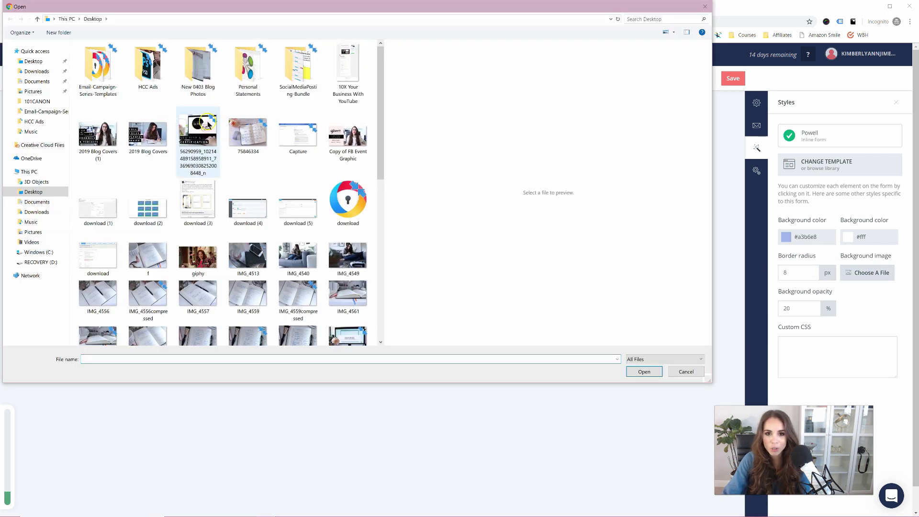
{"action": "double_click", "coordinate": [248, 135]}
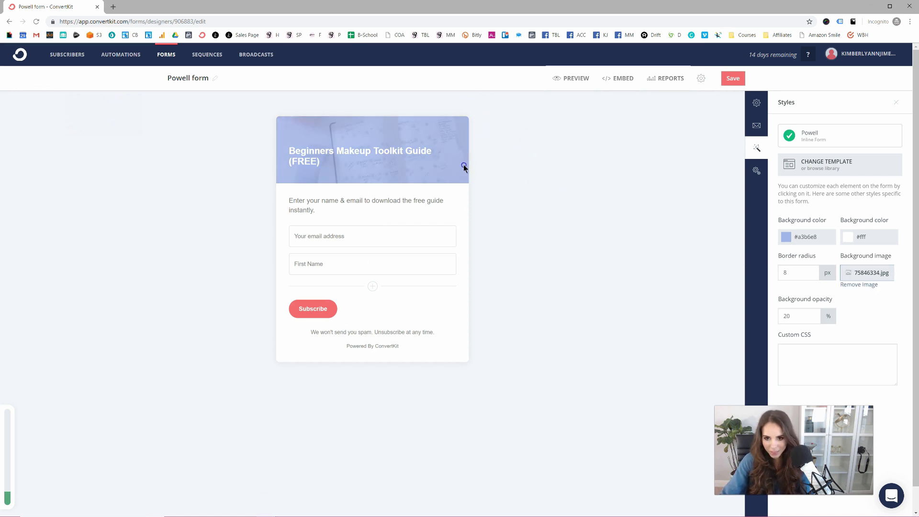
Apply the header's #a3b6e8 background color to the Subscribe button's background, and deepen it to the stronger blue #557dd8
{"action": "left_click", "coordinate": [809, 233]}
{"action": "left_click_drag", "start_coordinate": [809, 233], "coordinate": [838, 237]}
{"action": "right_click", "coordinate": [825, 238]}
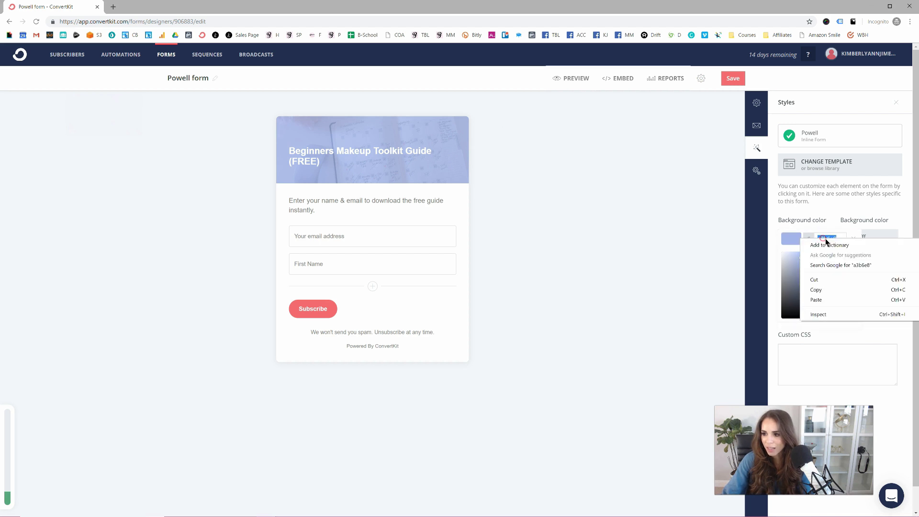
{"action": "left_click", "coordinate": [832, 281]}
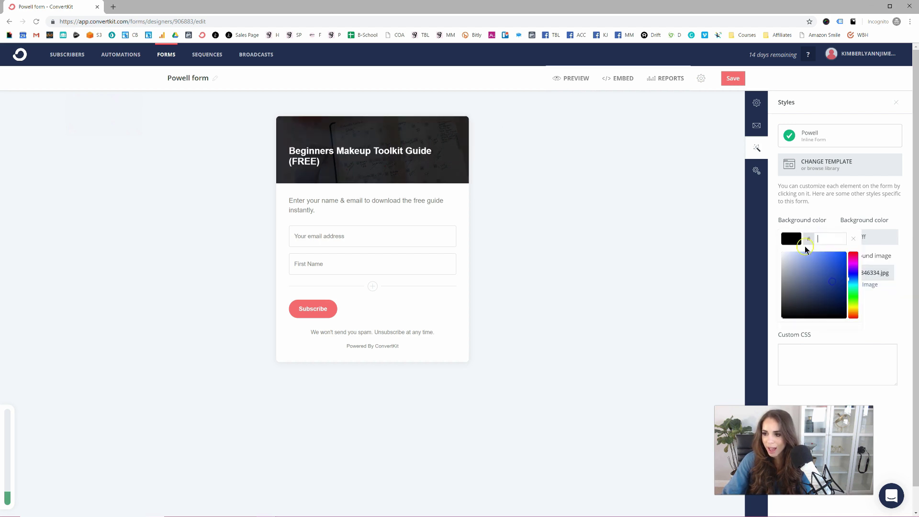
{"action": "key", "text": "ctrl+z"}
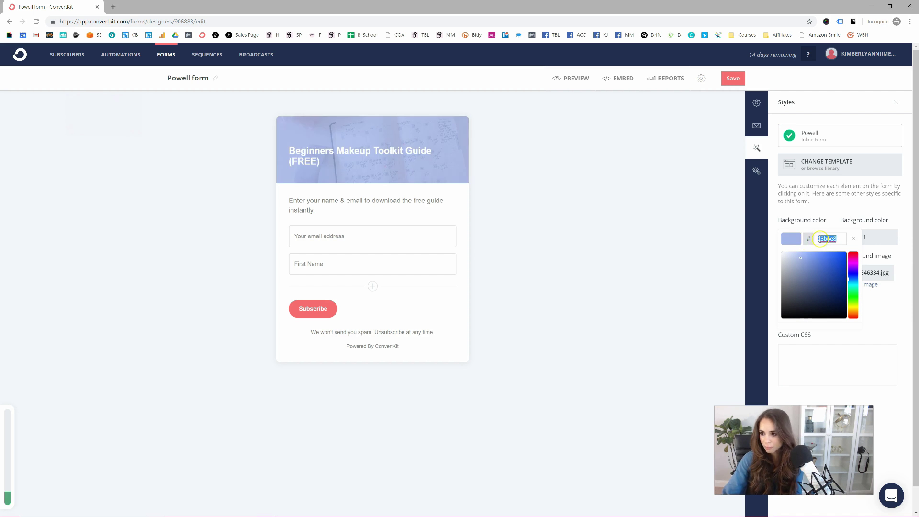
{"action": "left_click", "coordinate": [329, 312]}
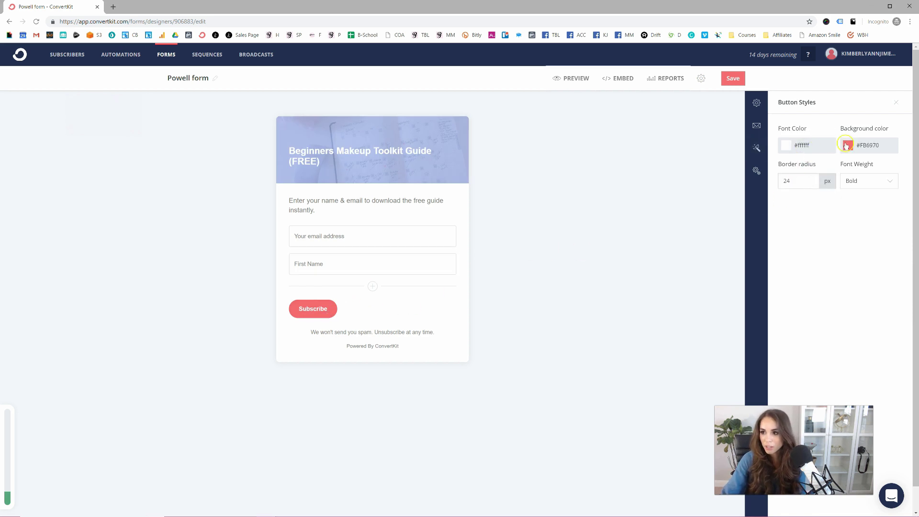
{"action": "left_click", "coordinate": [867, 146]}
{"action": "key", "text": "ctrl+v"}
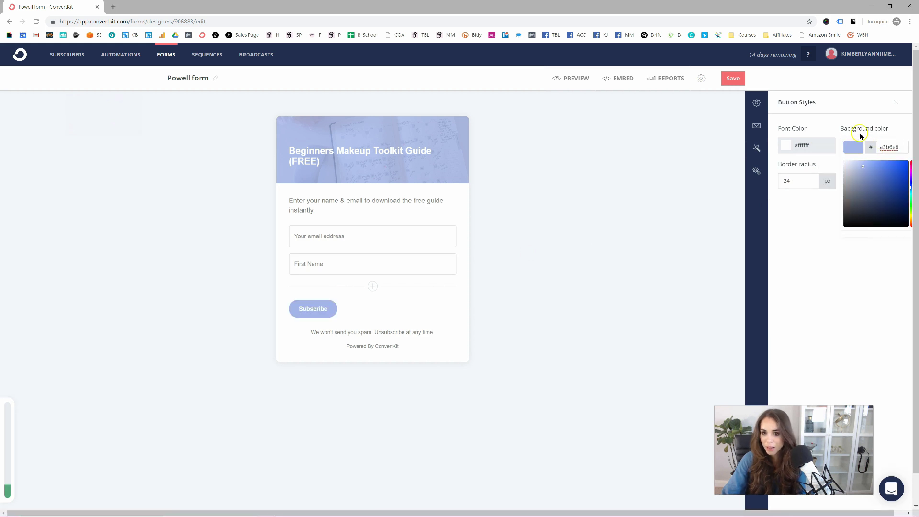
{"action": "left_click", "coordinate": [883, 169]}
{"action": "mouse_move", "coordinate": [883, 170]}
{"action": "left_mouse_down"}
{"action": "mouse_move", "coordinate": [857, 167]}
{"action": "mouse_move", "coordinate": [889, 171]}
{"action": "mouse_move", "coordinate": [865, 166]}
{"action": "mouse_move", "coordinate": [882, 173]}
{"action": "left_mouse_up"}
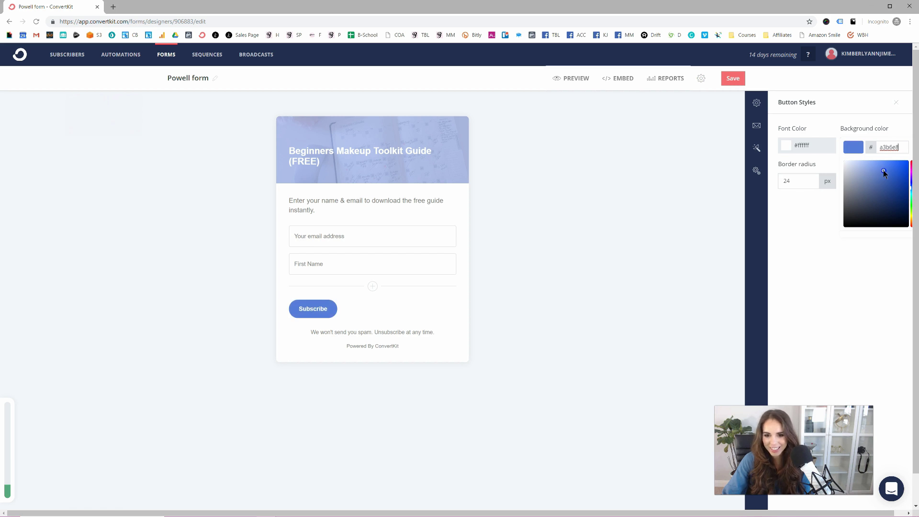
Replace the Subscribe button's label with "DOWNLOAD IT NOW"
{"action": "left_click", "coordinate": [317, 310]}
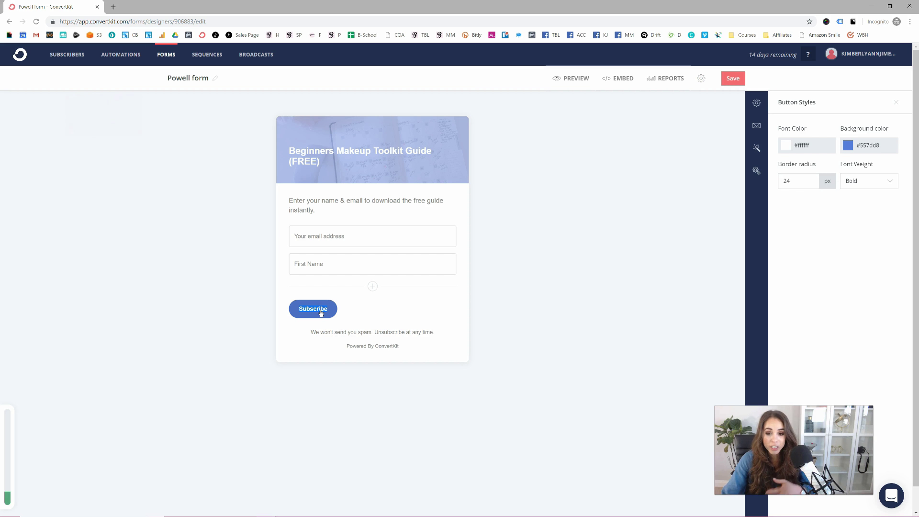
{"action": "type", "text": "D"}
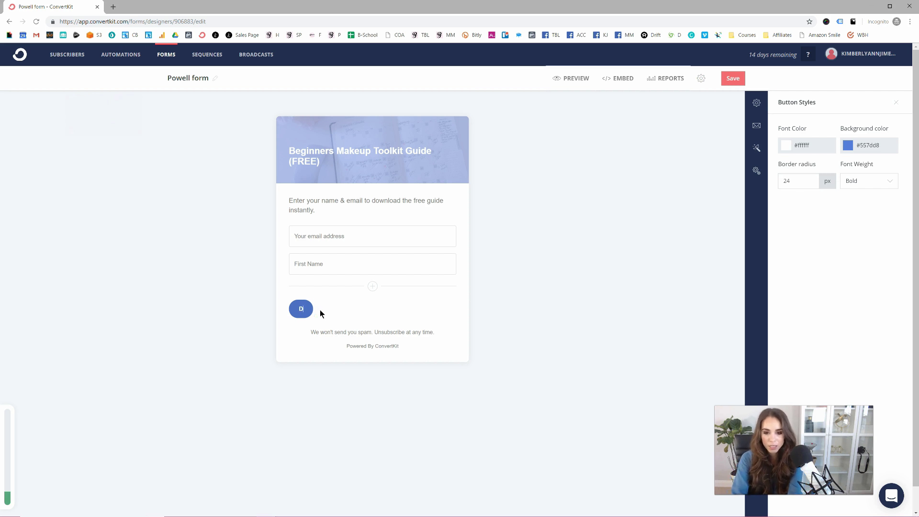
{"action": "type", "text": "OWNLOAD IT NOW"}
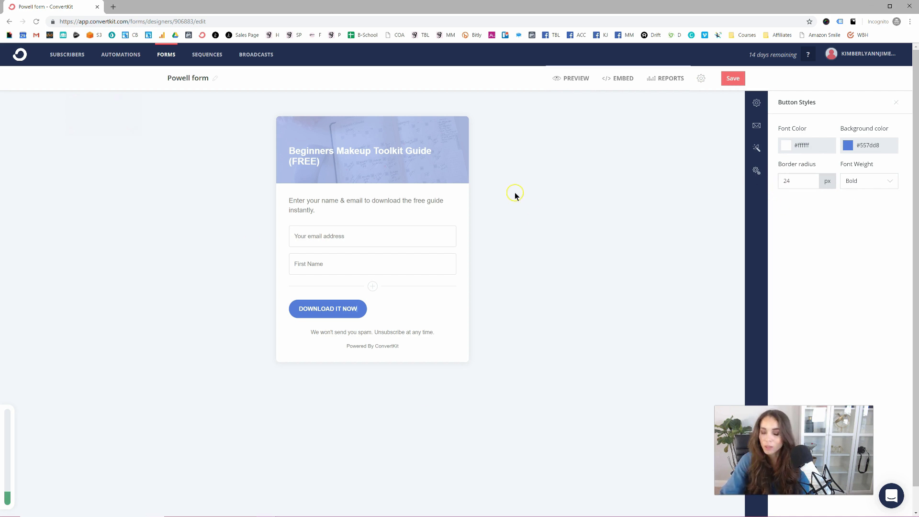
In the form's advanced settings, choose Show custom content for return visitors and enable Invisible reCAPTCHA
{"action": "left_click", "coordinate": [760, 173]}
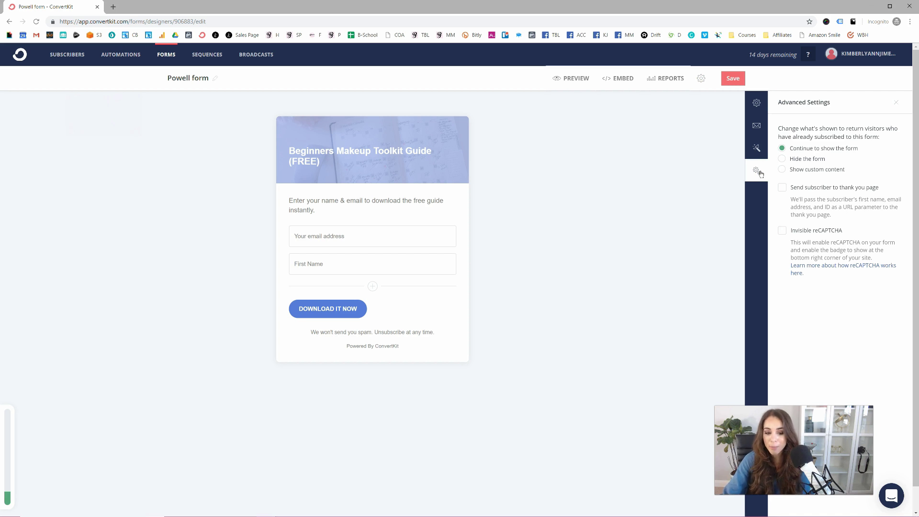
{"action": "left_click", "coordinate": [833, 151]}
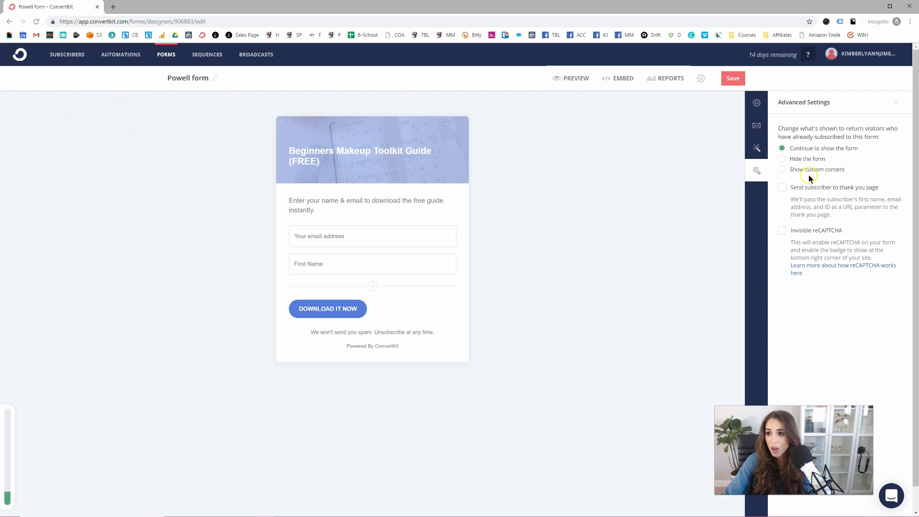
{"action": "left_click", "coordinate": [788, 170]}
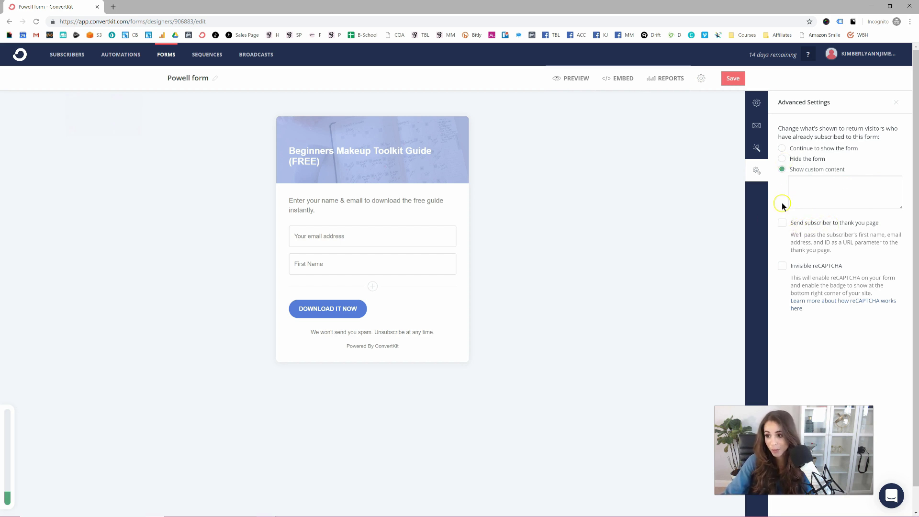
{"action": "left_click", "coordinate": [781, 267]}
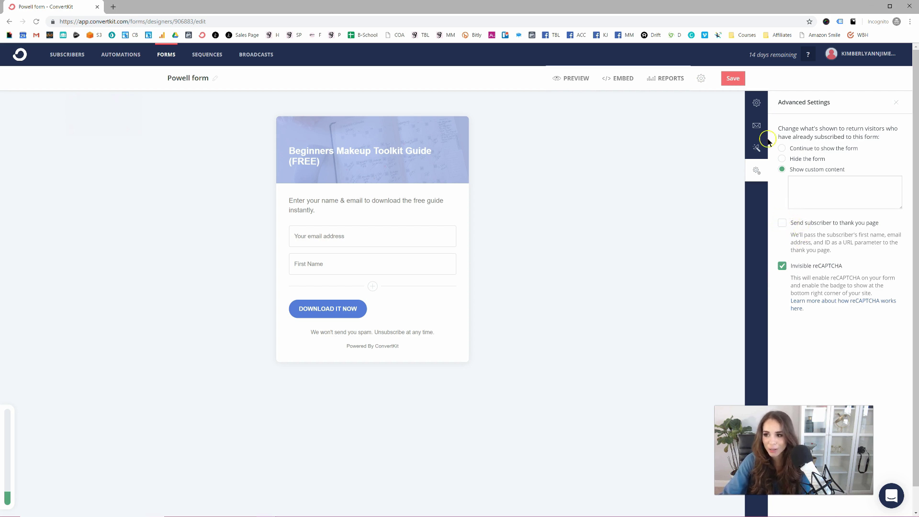
Change the success message to "Success! You've subscribed to the free guide. Check your email in 5-15 minutes to download your copy."
{"action": "left_click", "coordinate": [755, 110]}
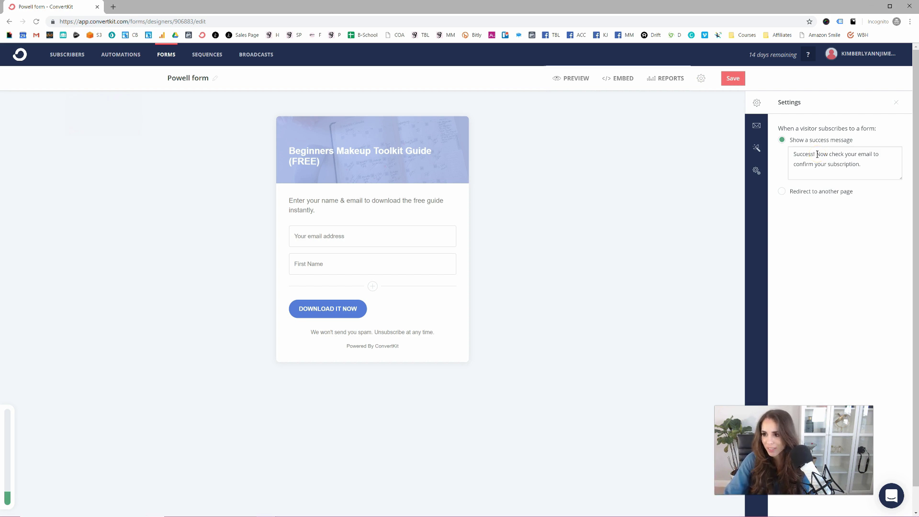
{"action": "left_click_drag", "start_coordinate": [817, 154], "coordinate": [882, 165]}
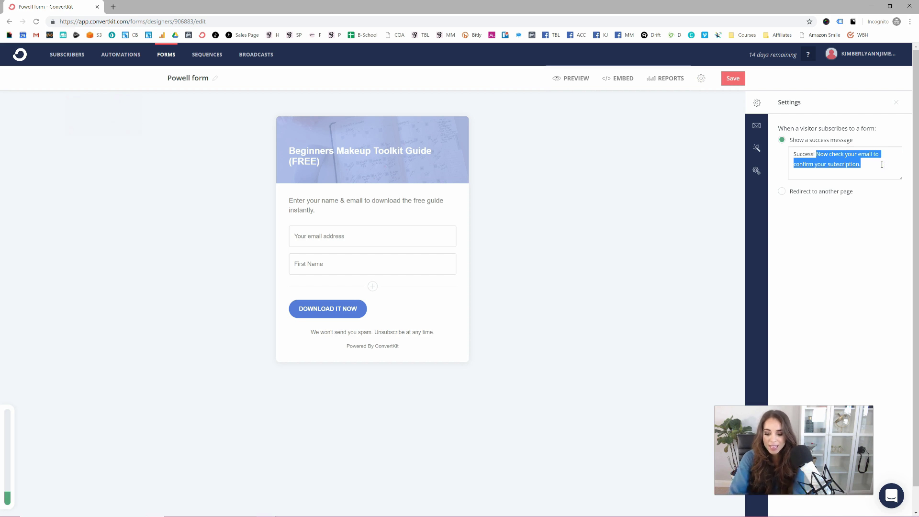
{"action": "type", "text": "You've su"}
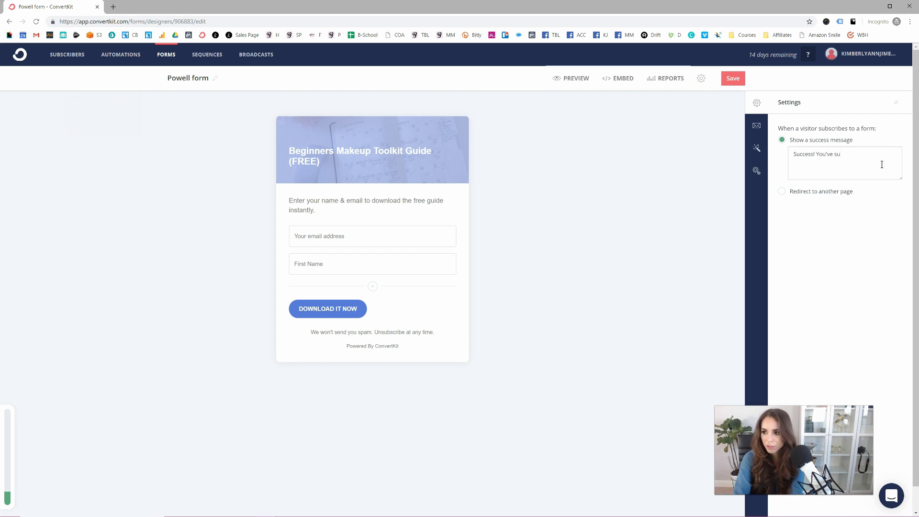
{"action": "type", "text": "bscribed to the free guide. Check your email"}
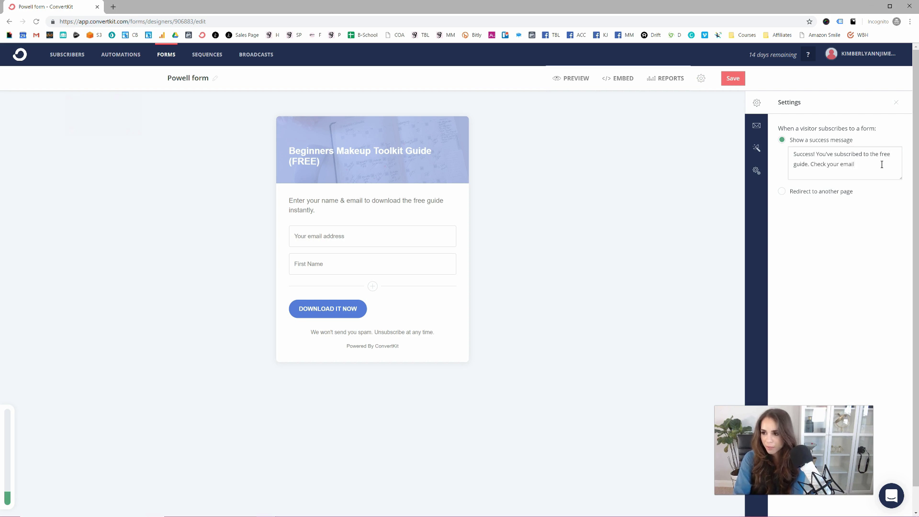
{"action": "type", "text": " in 3"}
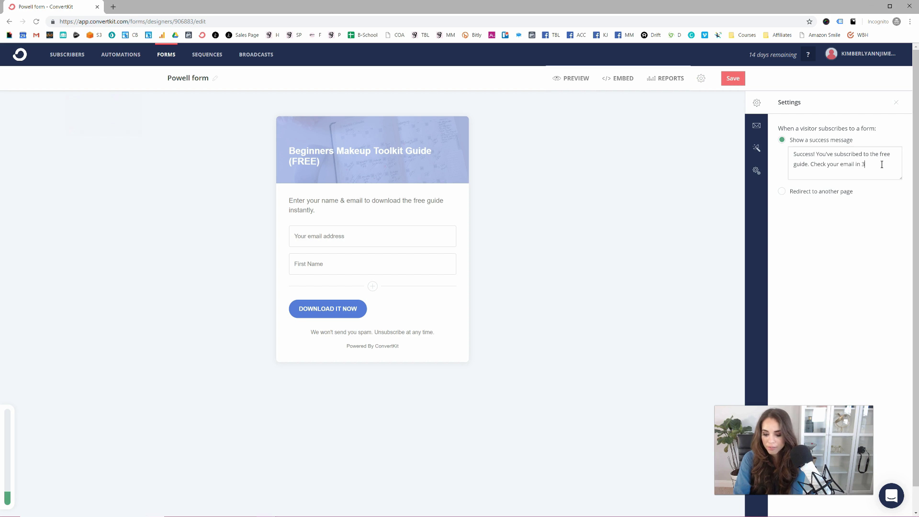
{"action": "key", "text": "BackSpace"}
{"action": "type", "text": "5-15 mi"}
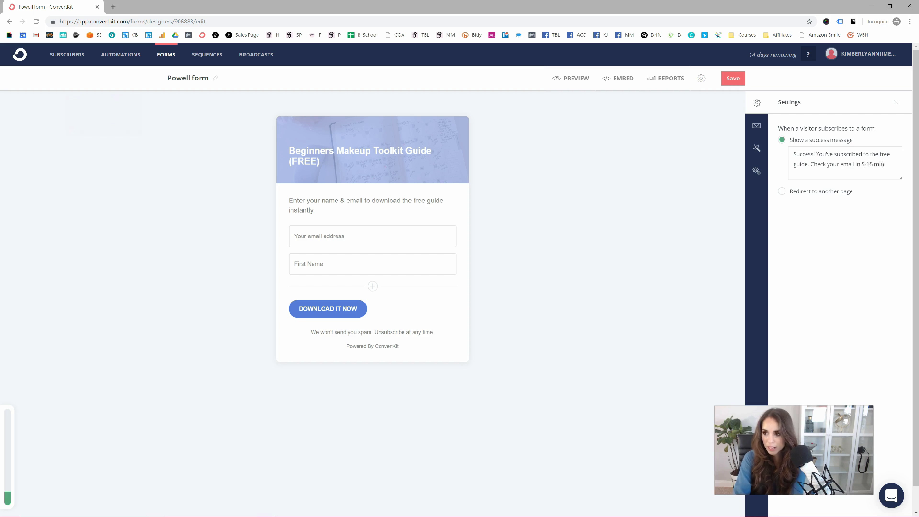
{"action": "type", "text": "nutes to download your copy."}
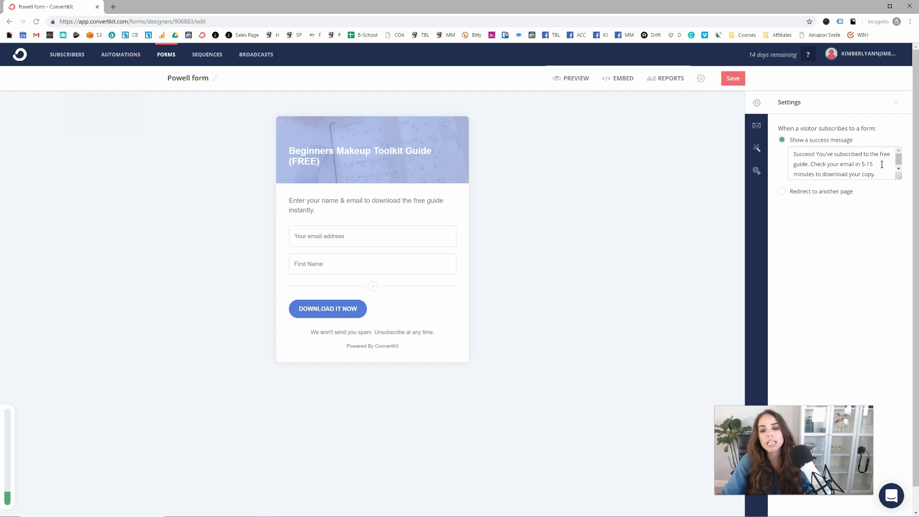
Open the form's incentive email settings and review the redirect options for confirmed subscribers
{"action": "left_click", "coordinate": [756, 126]}
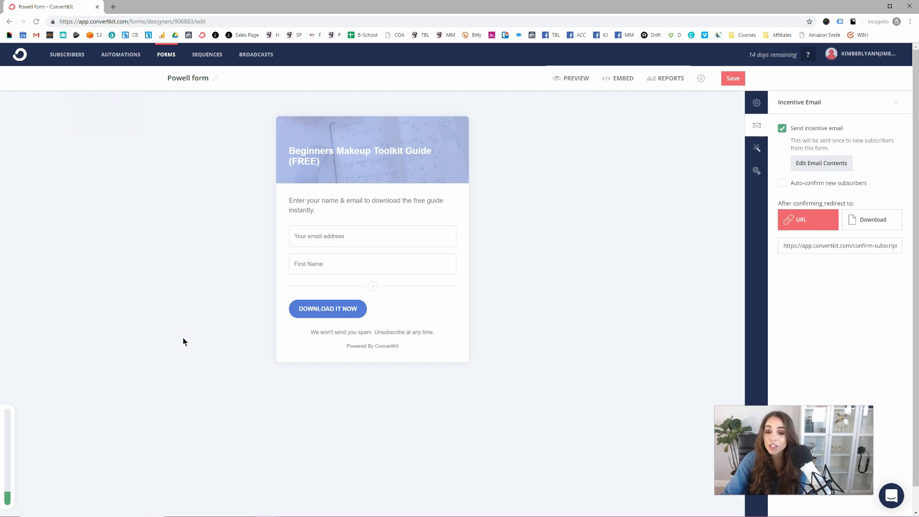
{"action": "left_click", "coordinate": [865, 126]}
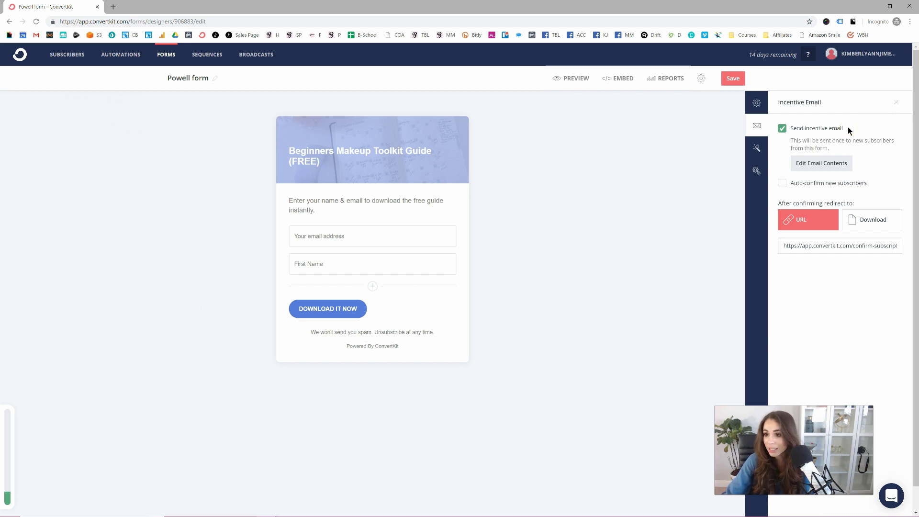
{"action": "left_click", "coordinate": [854, 238]}
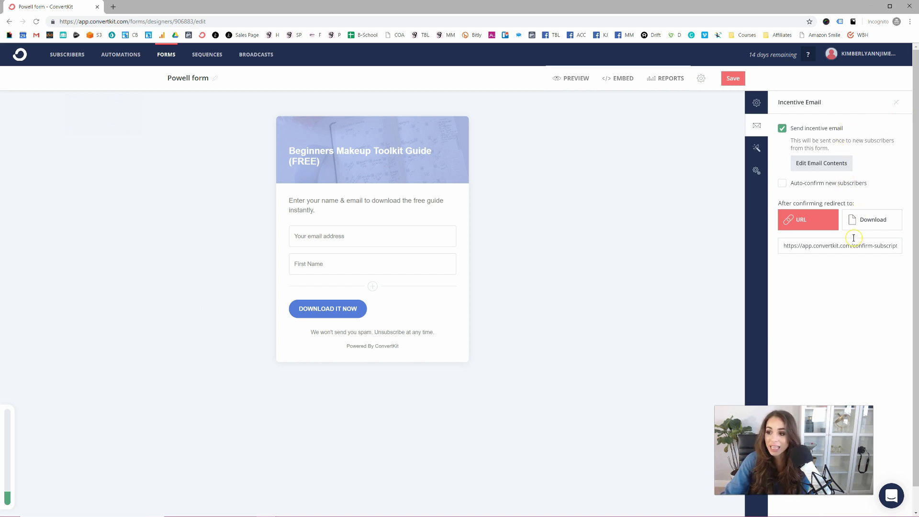
{"action": "left_click", "coordinate": [855, 231]}
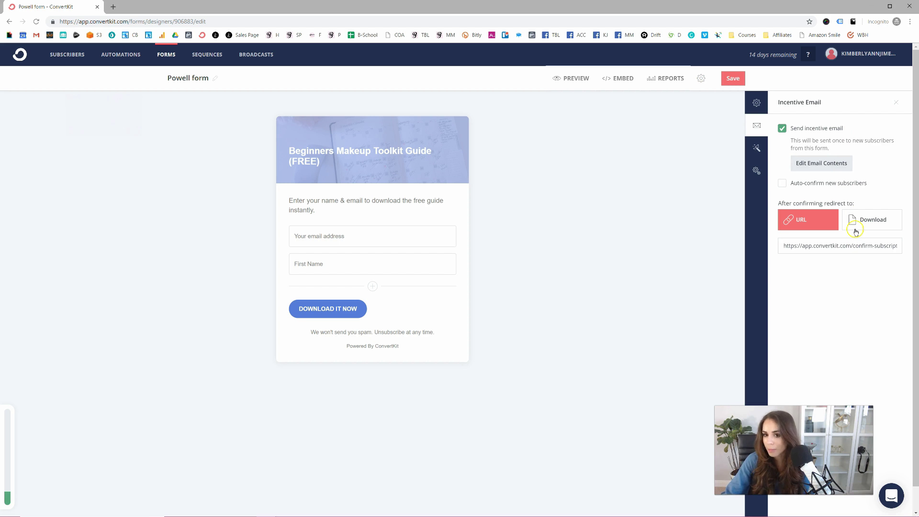
{"action": "left_click", "coordinate": [822, 245]}
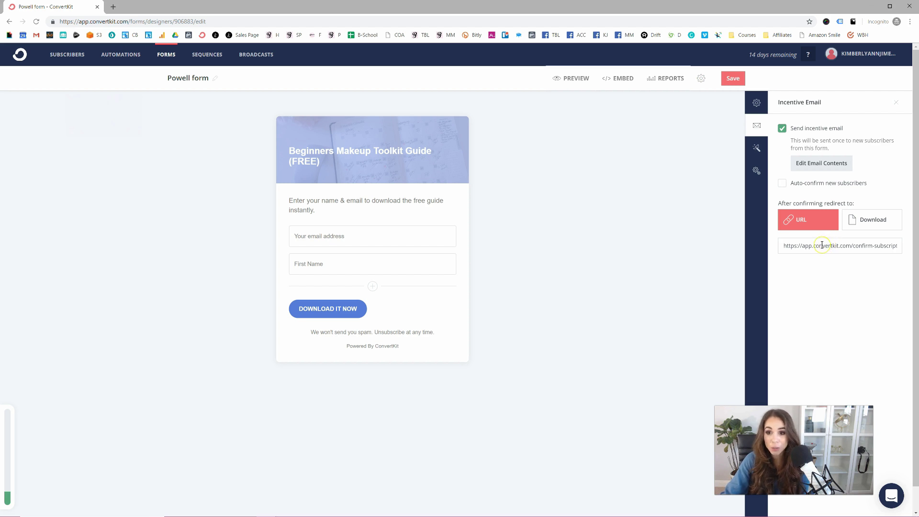
{"action": "left_click", "coordinate": [782, 127]}
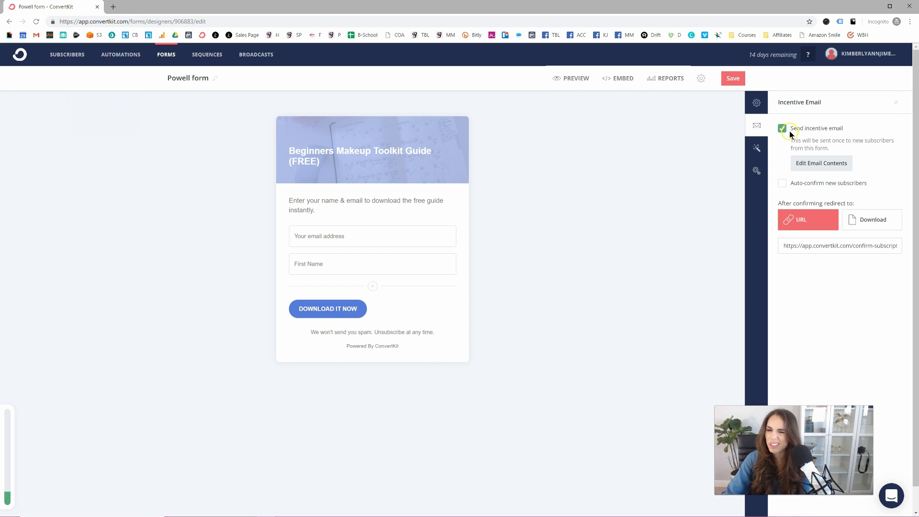
{"action": "left_click", "coordinate": [781, 128]}
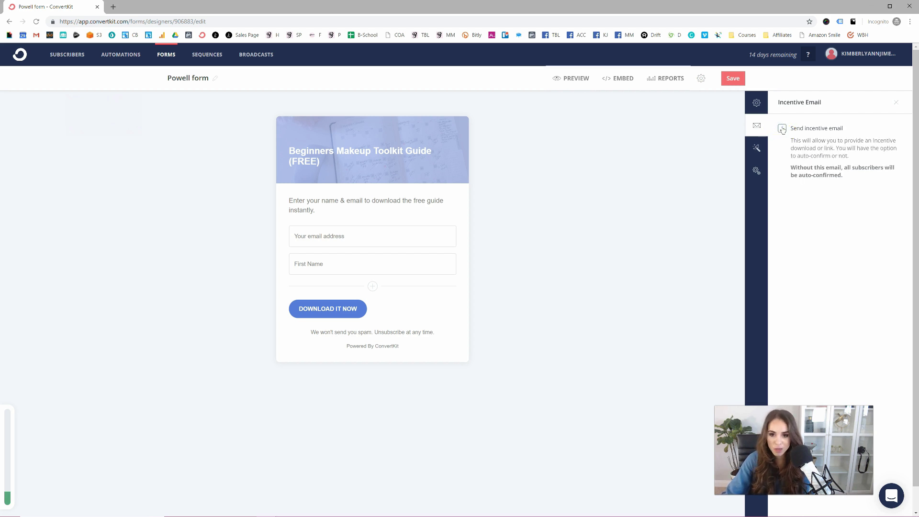
{"action": "left_click", "coordinate": [782, 129]}
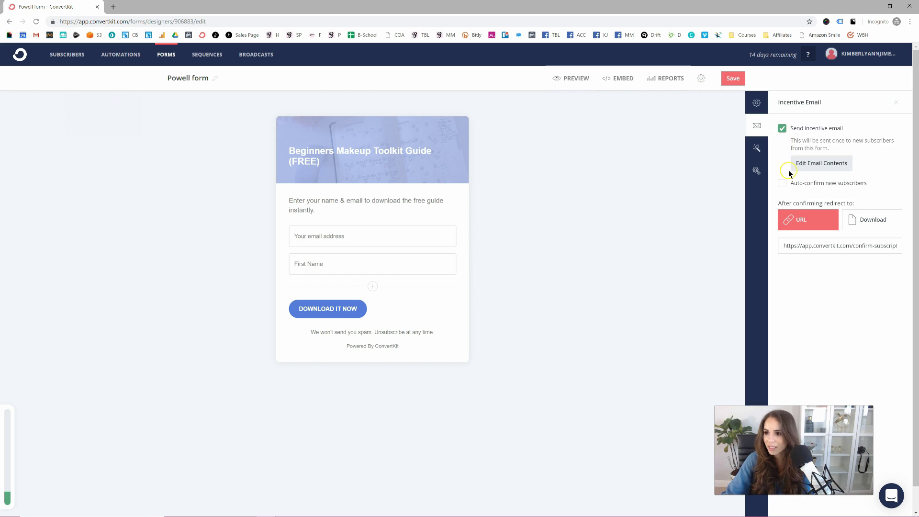
Enable auto-confirmation of new subscribers and set the incentive email's redirect after confirming to Download
{"action": "left_click", "coordinate": [782, 185]}
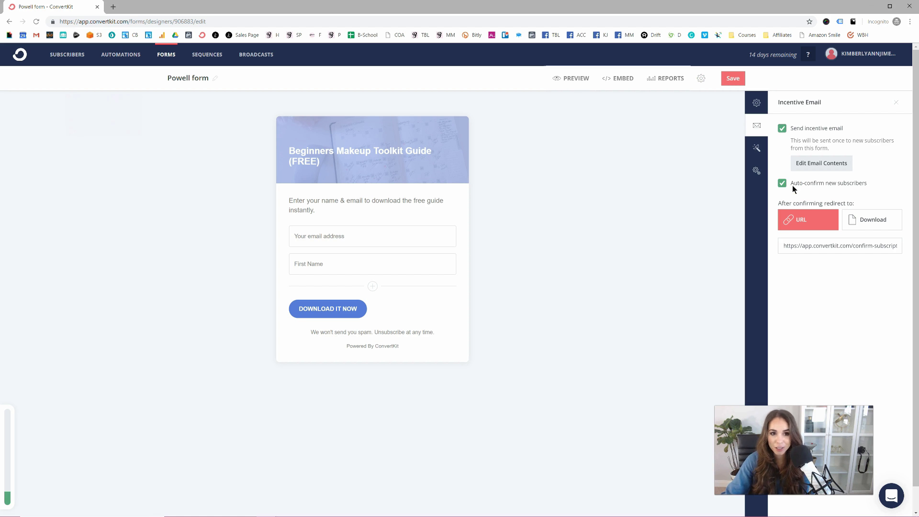
{"action": "left_click", "coordinate": [788, 215]}
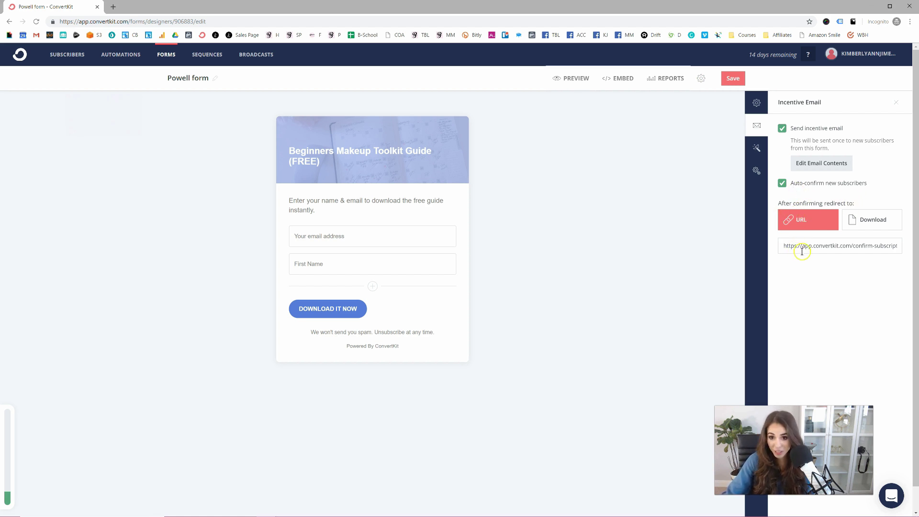
{"action": "left_click", "coordinate": [868, 225]}
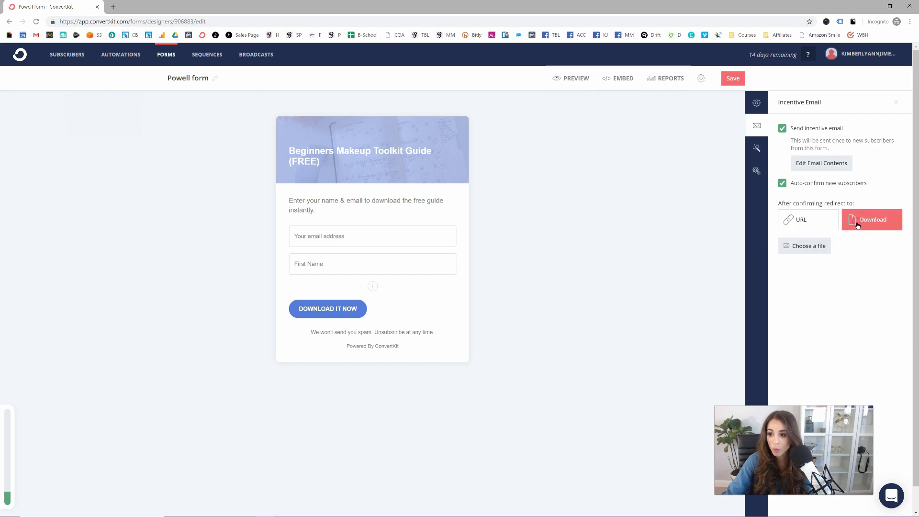
{"action": "left_click", "coordinate": [875, 224]}
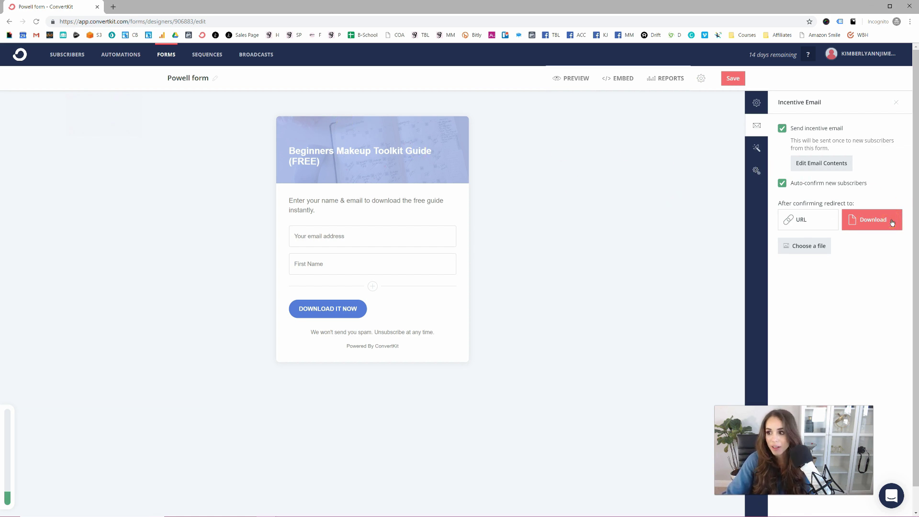
Choose News-Jacker-Email-Template.docx from the Email-Campaign-Series-Templates desktop folder as the incentive download and save the form
{"action": "left_click", "coordinate": [822, 247]}
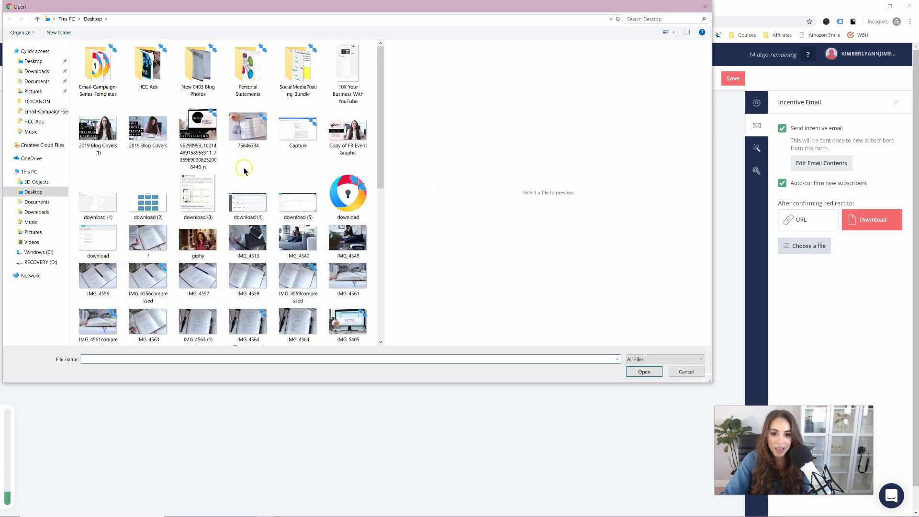
{"action": "scroll", "coordinate": [242, 165], "scroll_direction": "down", "scroll_amount": 6}
{"action": "scroll", "coordinate": [329, 190], "scroll_direction": "up", "scroll_amount": 6}
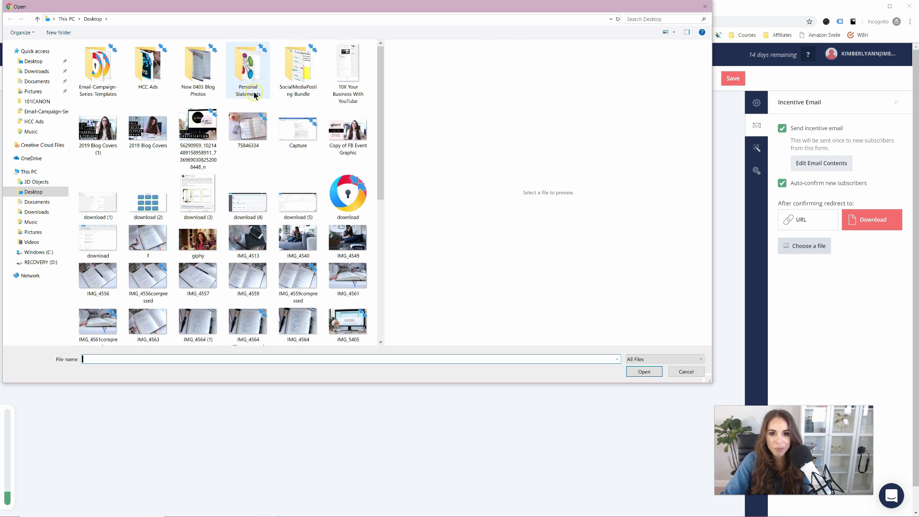
{"action": "double_click", "coordinate": [103, 72]}
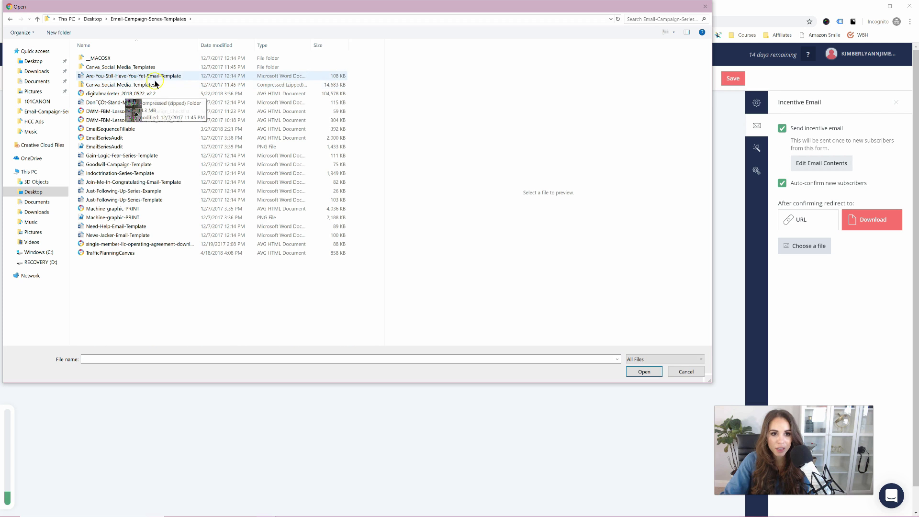
{"action": "double_click", "coordinate": [166, 235]}
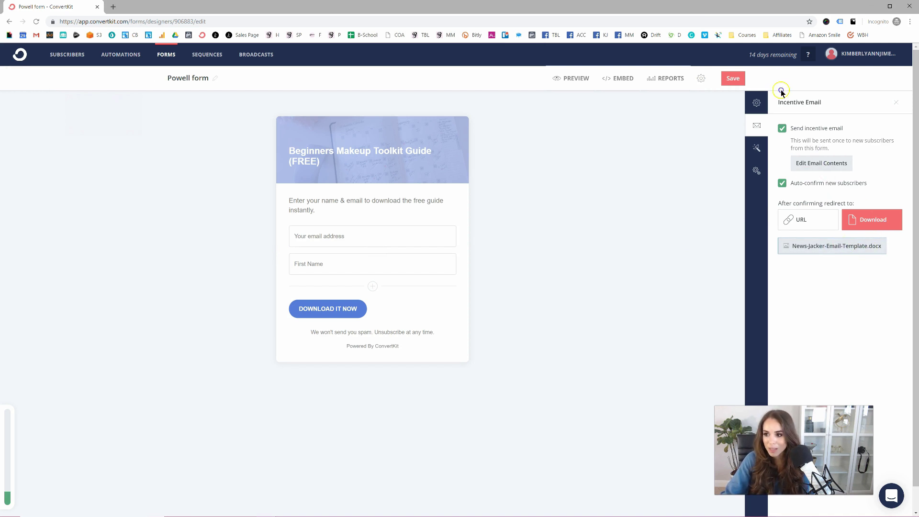
{"action": "left_click", "coordinate": [740, 81]}
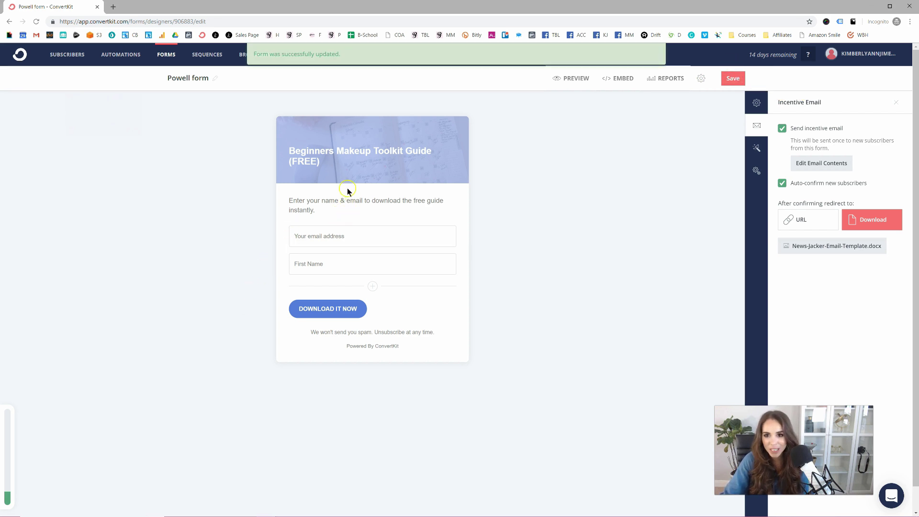
Review the form's WordPress, Unbounce and HTML embed options, then copy its JavaScript embed code
{"action": "left_click", "coordinate": [625, 80]}
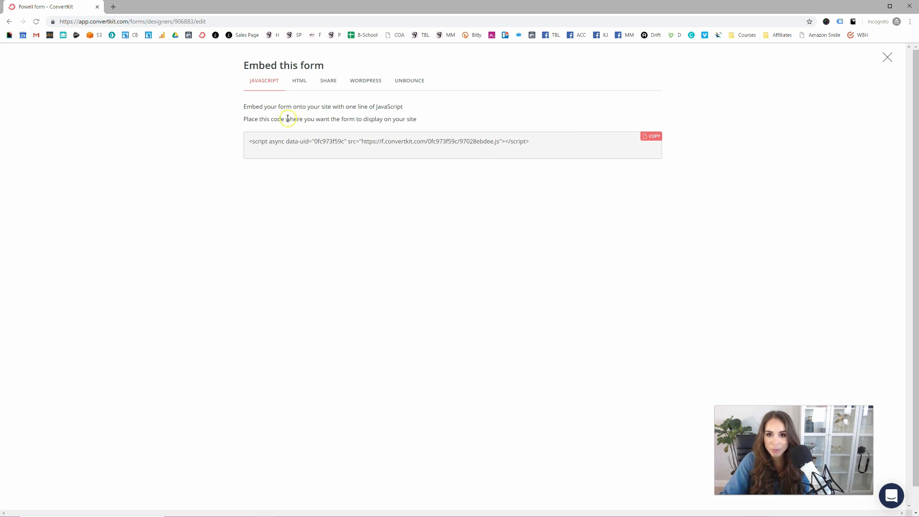
{"action": "left_click", "coordinate": [355, 82]}
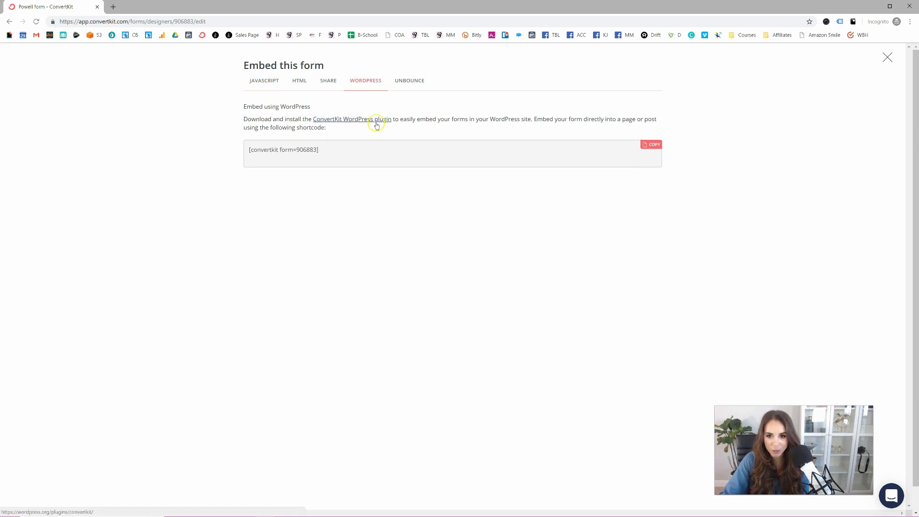
{"action": "left_click", "coordinate": [395, 81]}
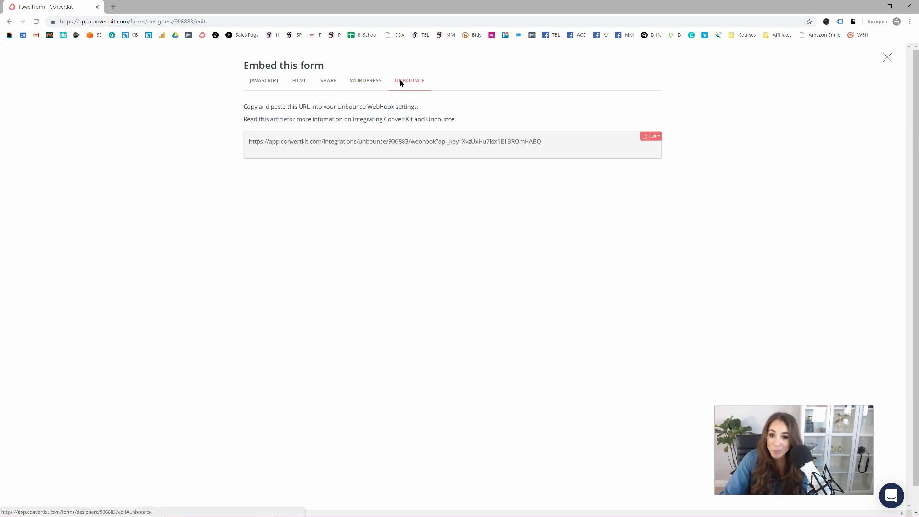
{"action": "left_click", "coordinate": [294, 82]}
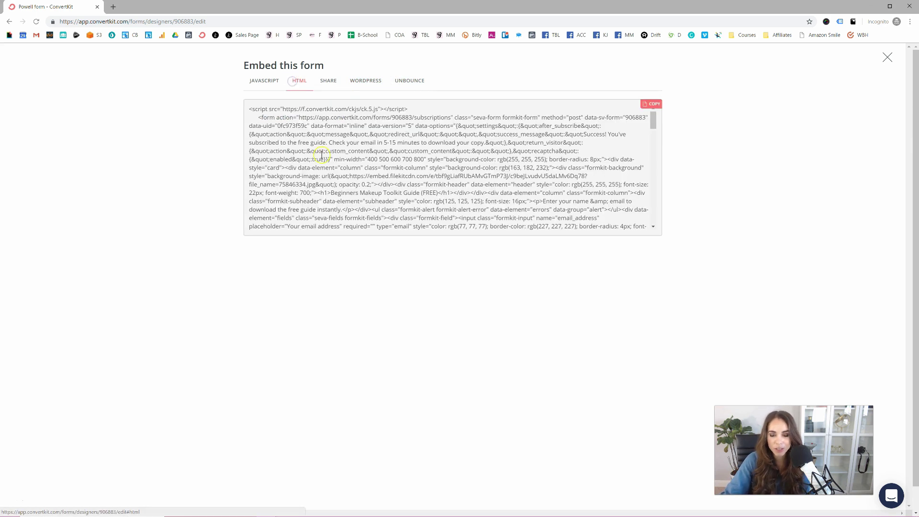
{"action": "left_click", "coordinate": [264, 87]}
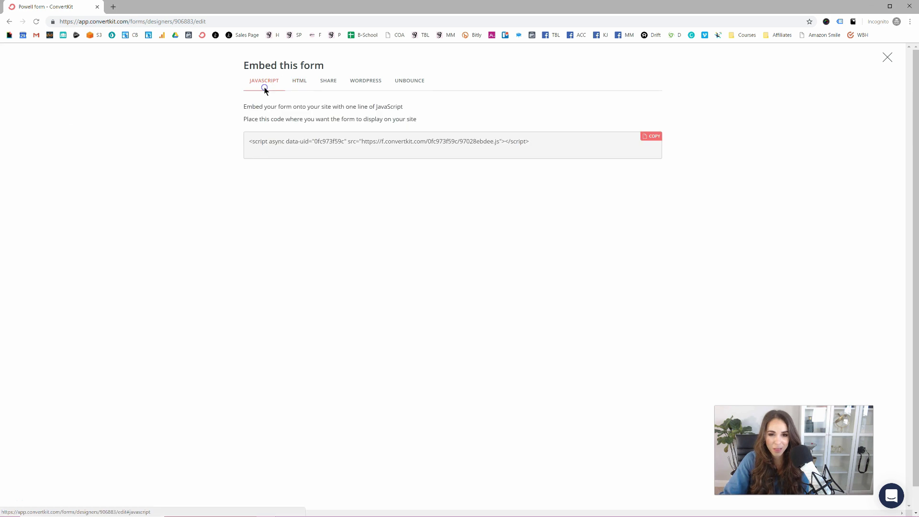
{"action": "left_click", "coordinate": [652, 137]}
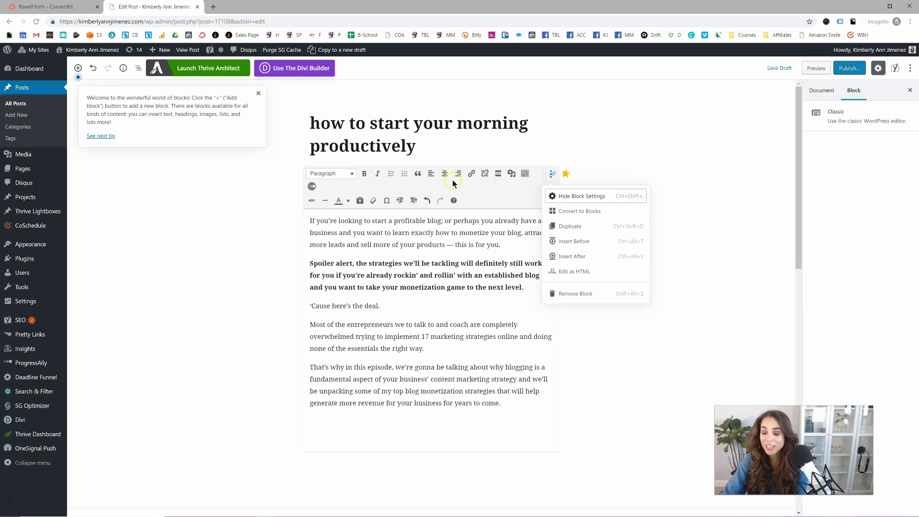
In the WordPress post "how to start your morning productively", add a Custom HTML block below the text and paste the form's embed code
{"action": "left_click", "coordinate": [611, 156]}
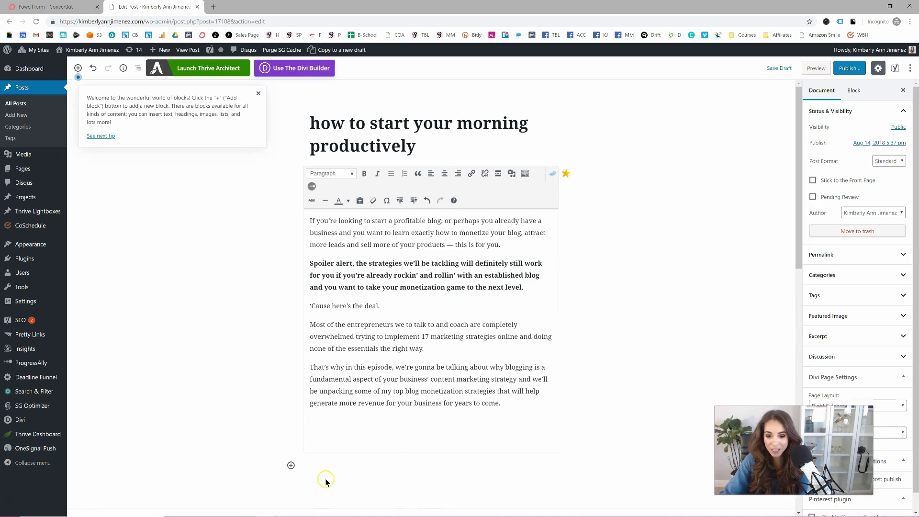
{"action": "left_click", "coordinate": [291, 465]}
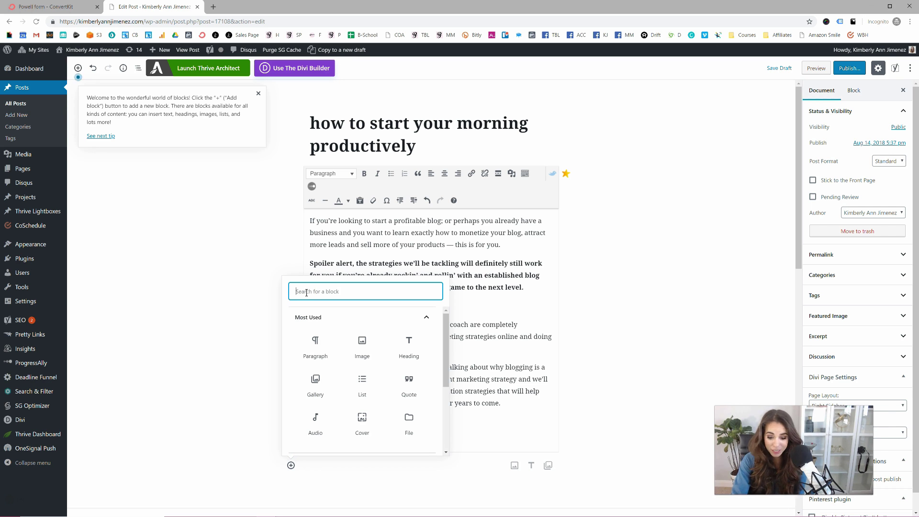
{"action": "type", "text": "ht"}
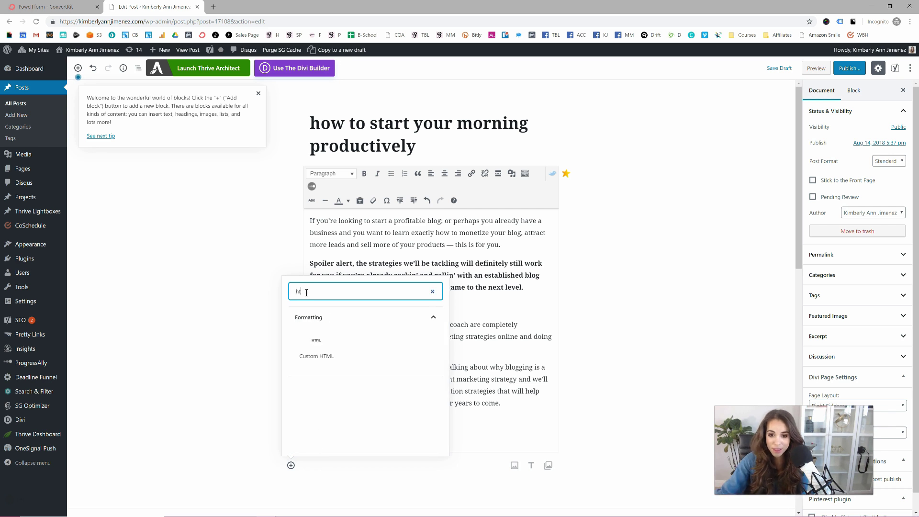
{"action": "left_click", "coordinate": [313, 349]}
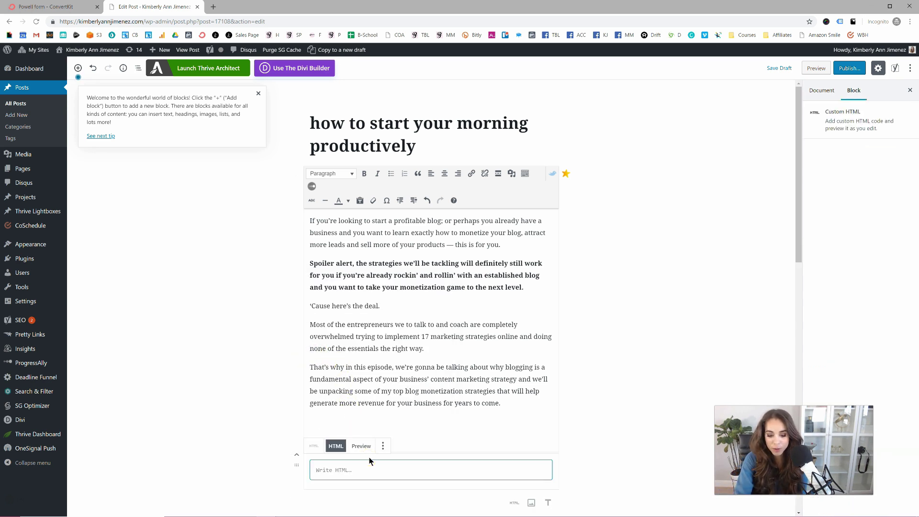
{"action": "key", "text": "ctrl+v"}
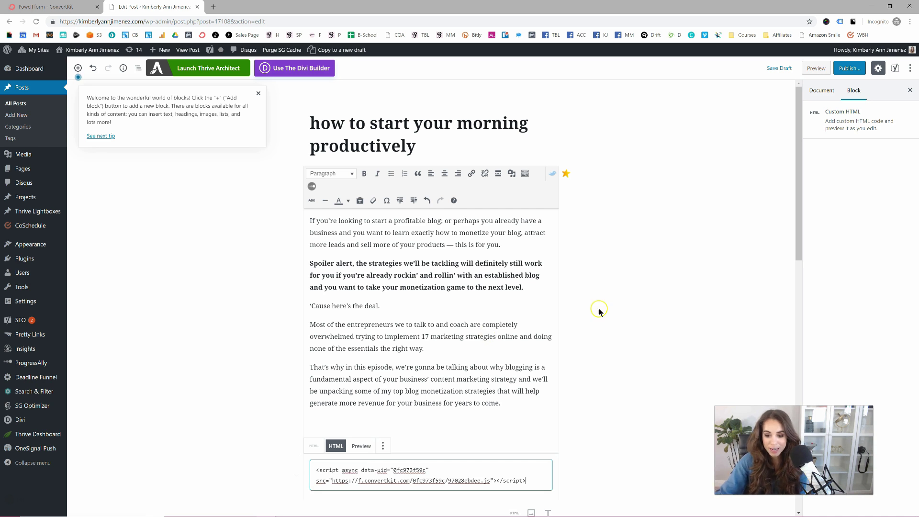
{"action": "scroll", "coordinate": [595, 312], "scroll_direction": "down", "scroll_amount": 3}
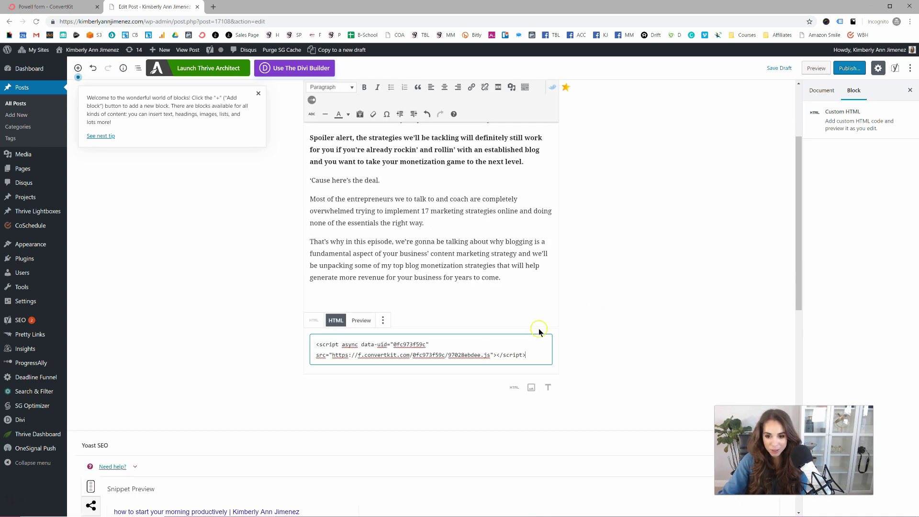
{"action": "left_click", "coordinate": [578, 316]}
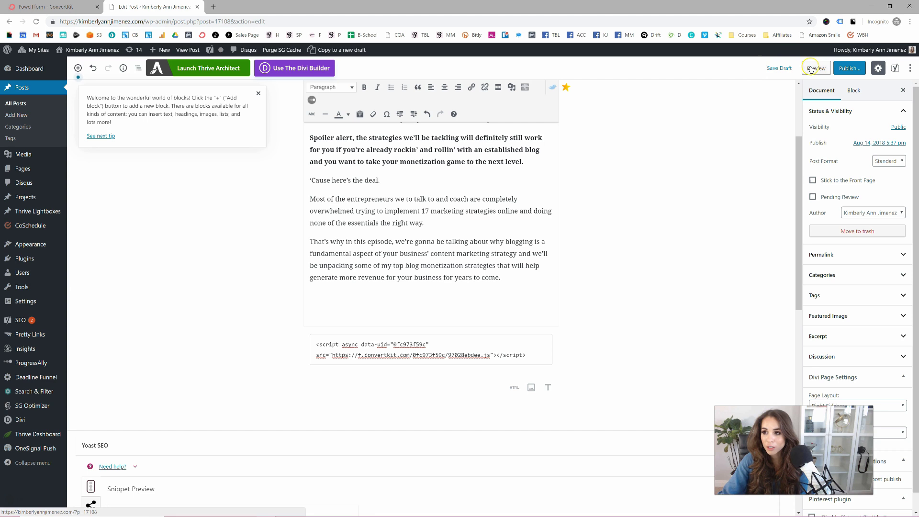
Preview the blog post and examine how the embedded opt-in form appears below the article text
{"action": "left_click", "coordinate": [815, 68]}
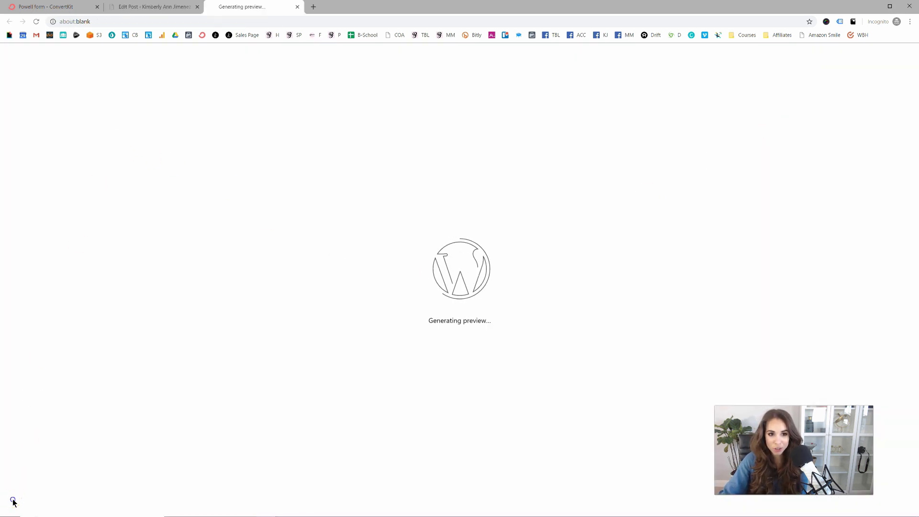
{"action": "scroll", "coordinate": [472, 183], "scroll_direction": "down", "scroll_amount": 1}
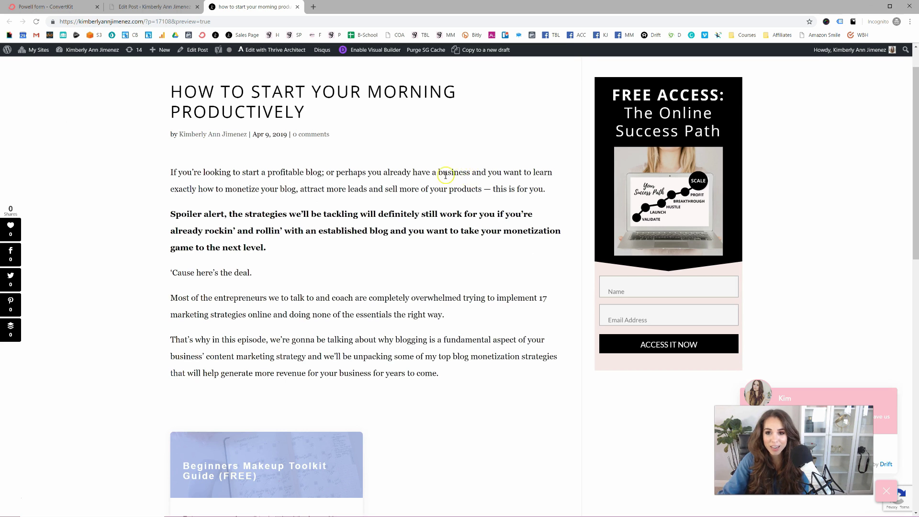
{"action": "scroll", "coordinate": [445, 174], "scroll_direction": "down", "scroll_amount": 3}
{"action": "scroll", "coordinate": [448, 175], "scroll_direction": "down", "scroll_amount": 3}
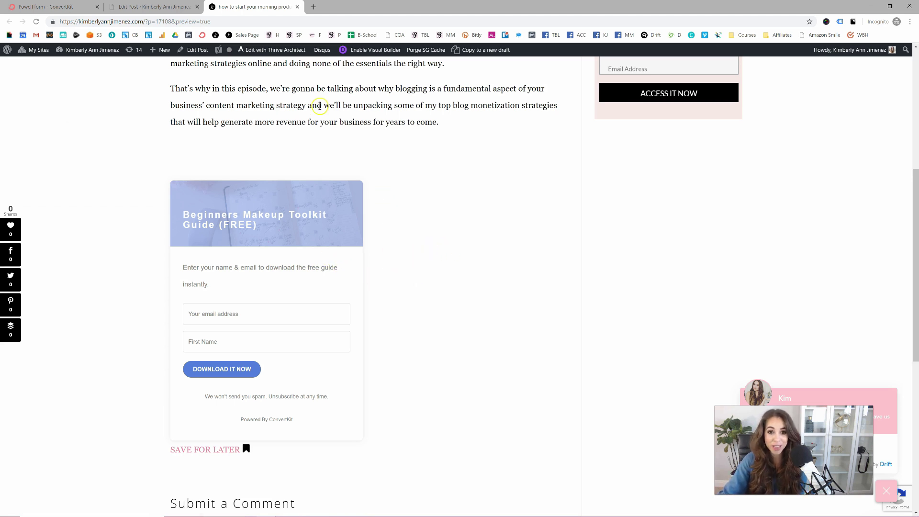
{"action": "scroll", "coordinate": [320, 106], "scroll_direction": "up", "scroll_amount": 4}
{"action": "scroll", "coordinate": [324, 127], "scroll_direction": "down", "scroll_amount": 5}
{"action": "left_click", "coordinate": [302, 268]}
{"action": "left_click", "coordinate": [358, 235]}
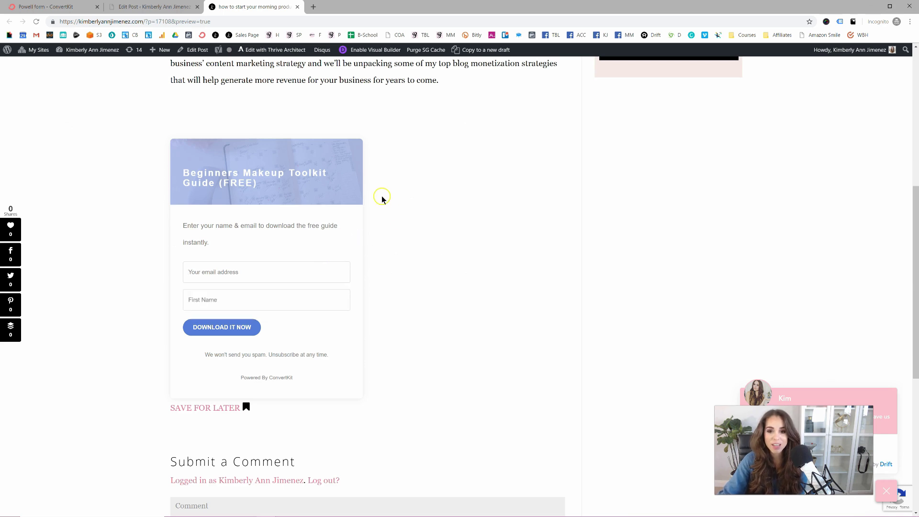
{"action": "scroll", "coordinate": [387, 198], "scroll_direction": "up", "scroll_amount": 2}
{"action": "scroll", "coordinate": [388, 199], "scroll_direction": "up", "scroll_amount": 5}
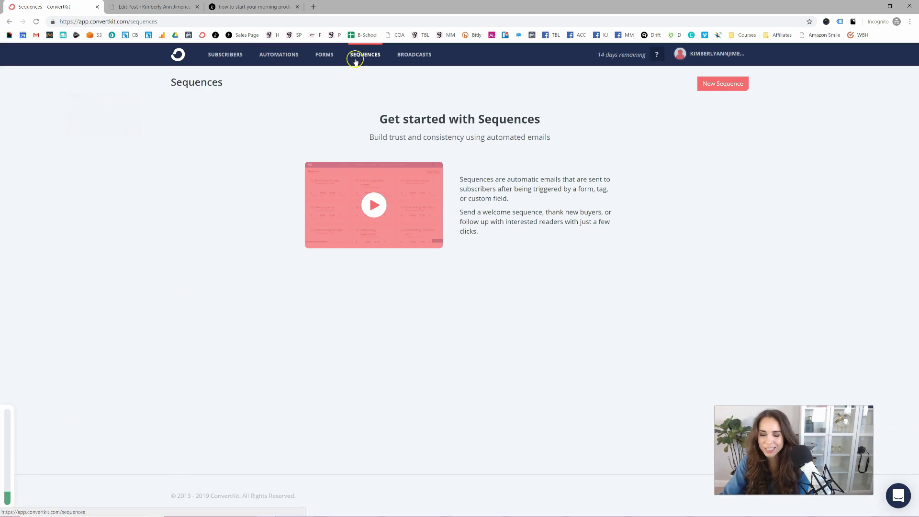
Switch to ConvertKit and create a new email sequence named Test
{"action": "left_click", "coordinate": [712, 84]}
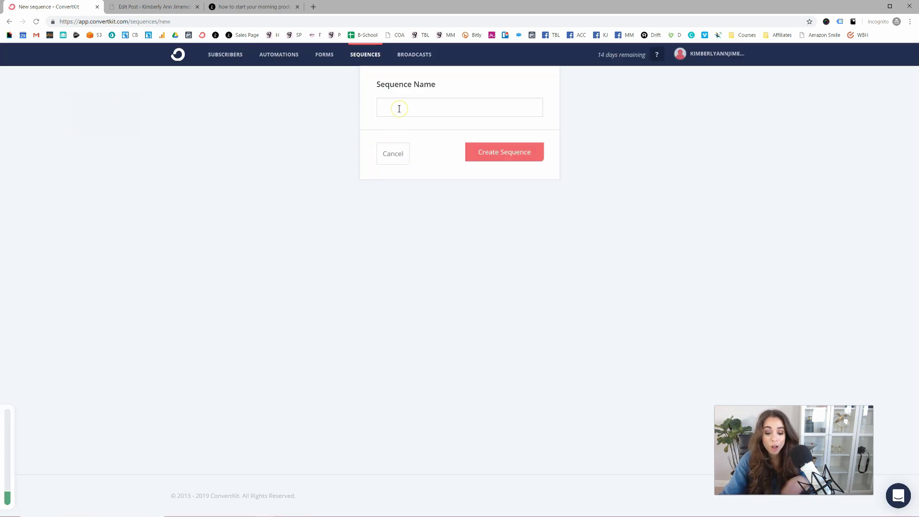
{"action": "type", "text": "Test"}
{"action": "key", "text": "Return"}
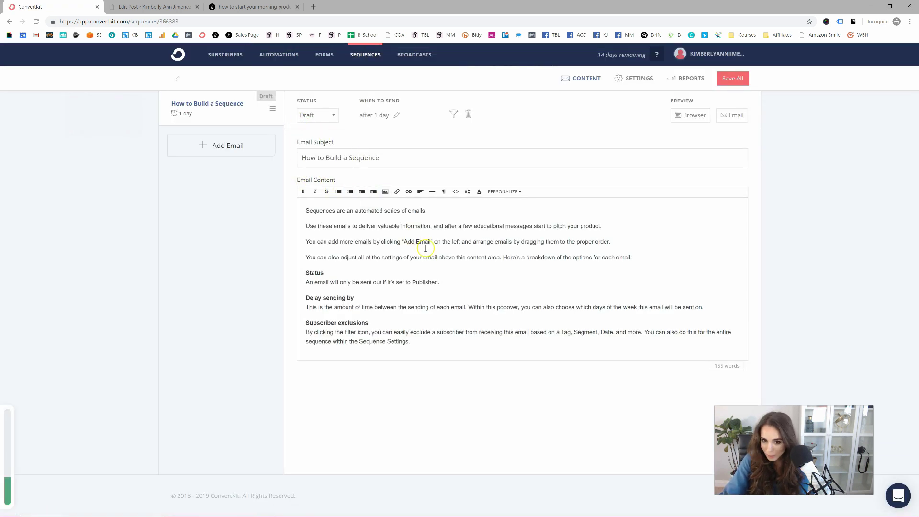
Add three emails to the sequence and check the sending delay and weekday options of the last one
{"action": "left_click", "coordinate": [252, 153]}
{"action": "left_click", "coordinate": [250, 177]}
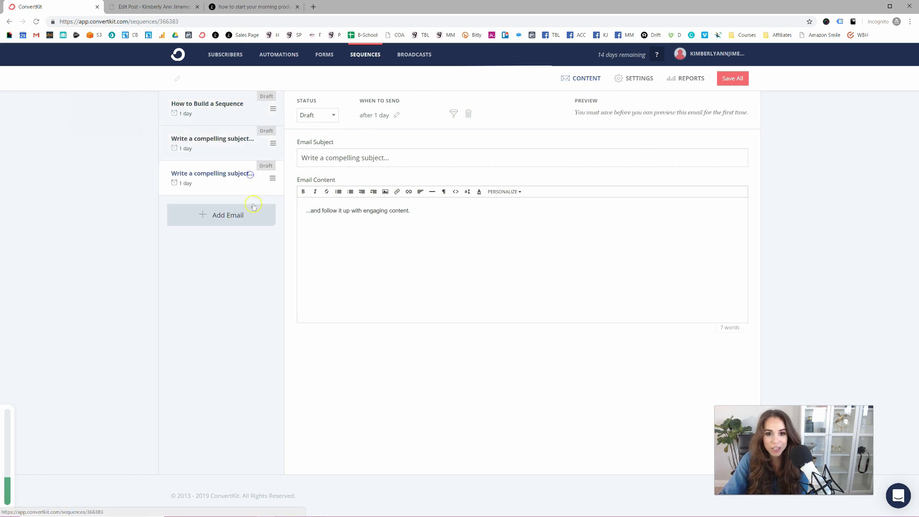
{"action": "left_click", "coordinate": [256, 219]}
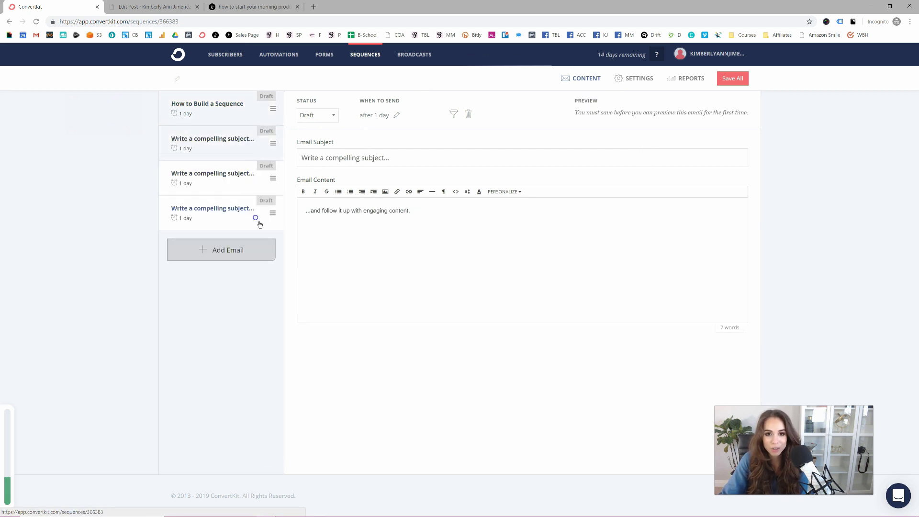
{"action": "left_click", "coordinate": [393, 117]}
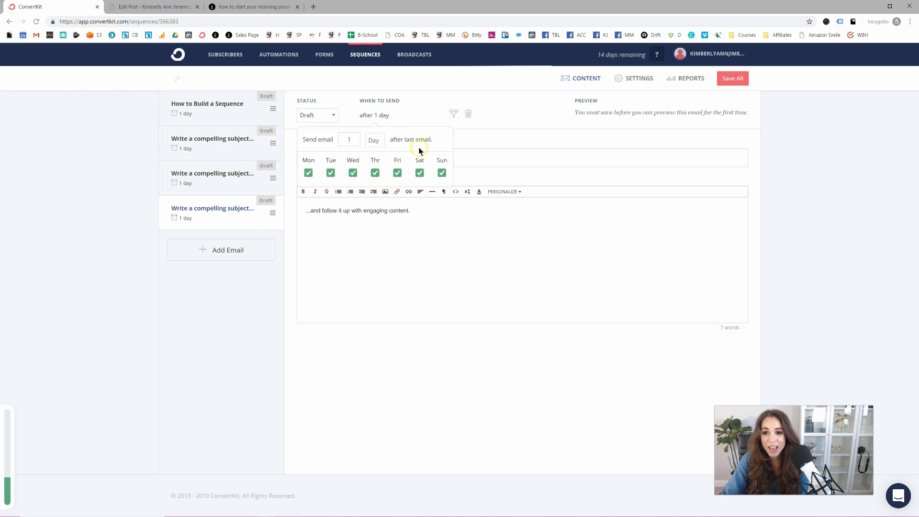
{"action": "left_click", "coordinate": [416, 118]}
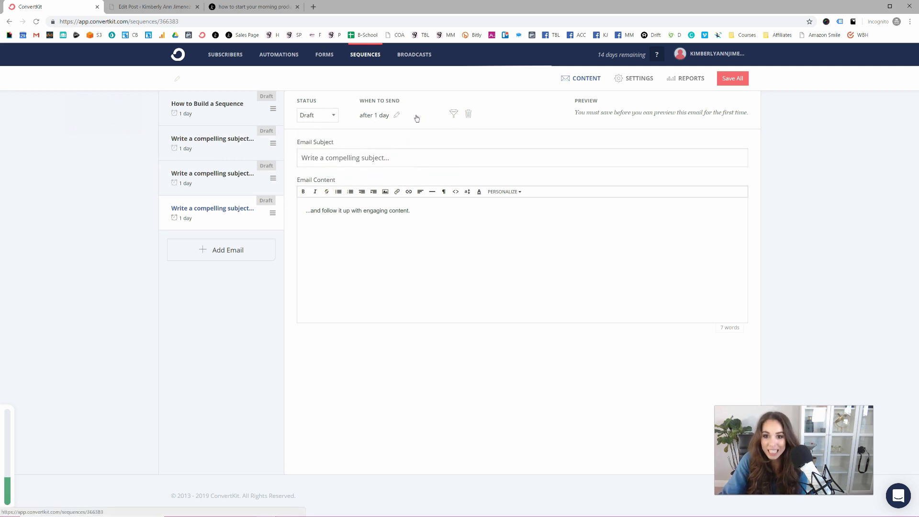
{"action": "left_click", "coordinate": [430, 118]}
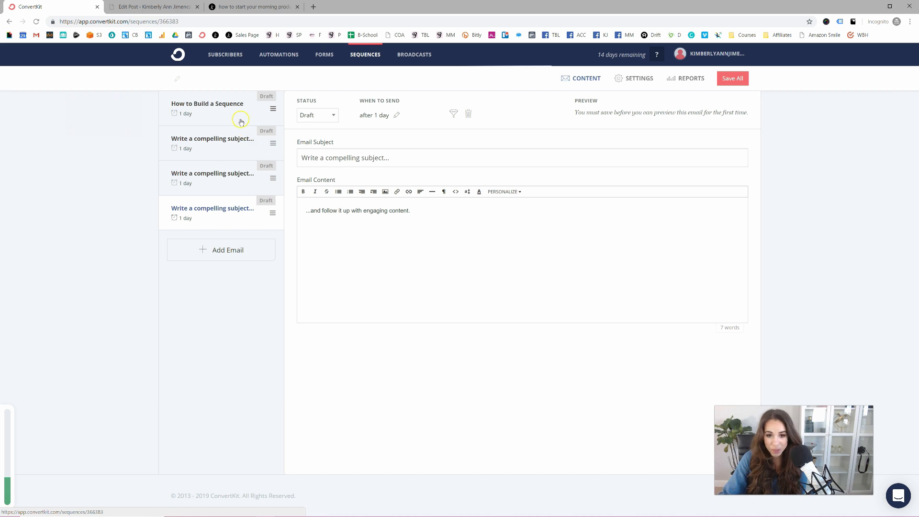
Examine the subscriber exclusion filter options for the last email, including the segment and subscribed-to choices, and cancel without adding a filter
{"action": "left_click", "coordinate": [453, 115]}
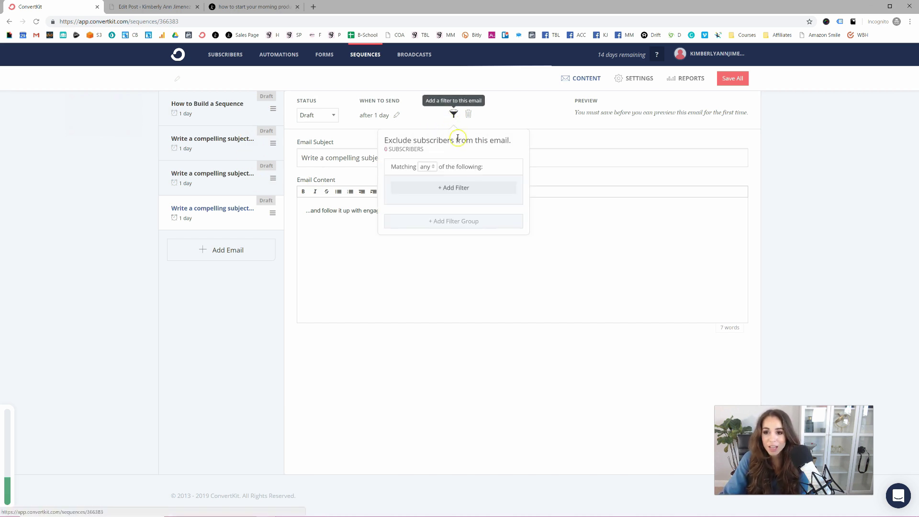
{"action": "left_click", "coordinate": [432, 184]}
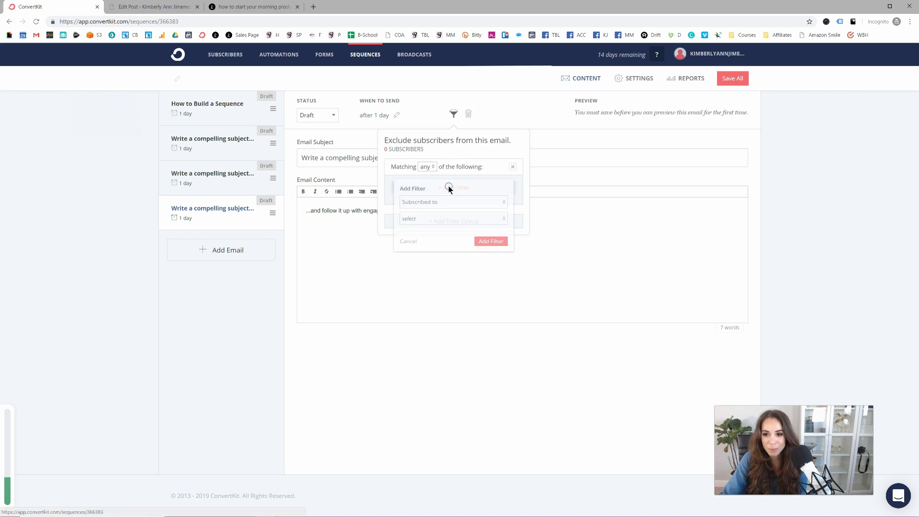
{"action": "left_click", "coordinate": [443, 200]}
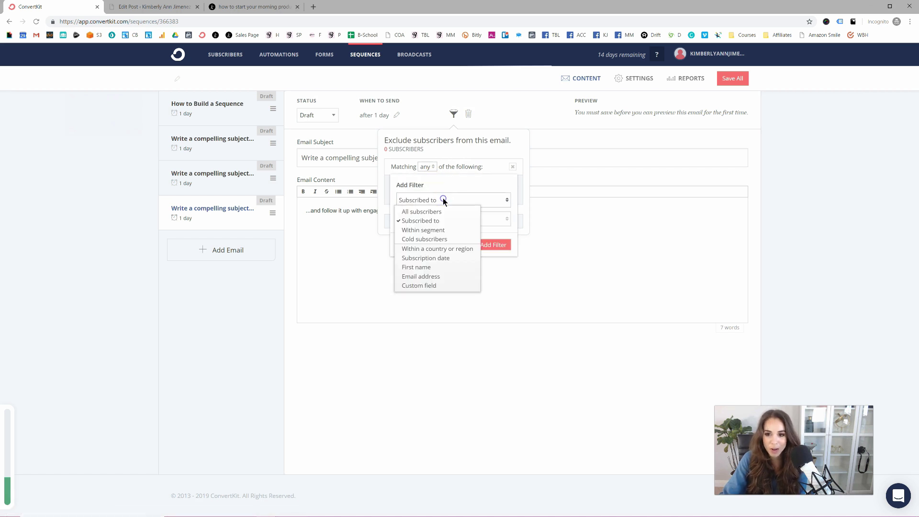
{"action": "left_click", "coordinate": [448, 230]}
{"action": "left_click", "coordinate": [497, 200]}
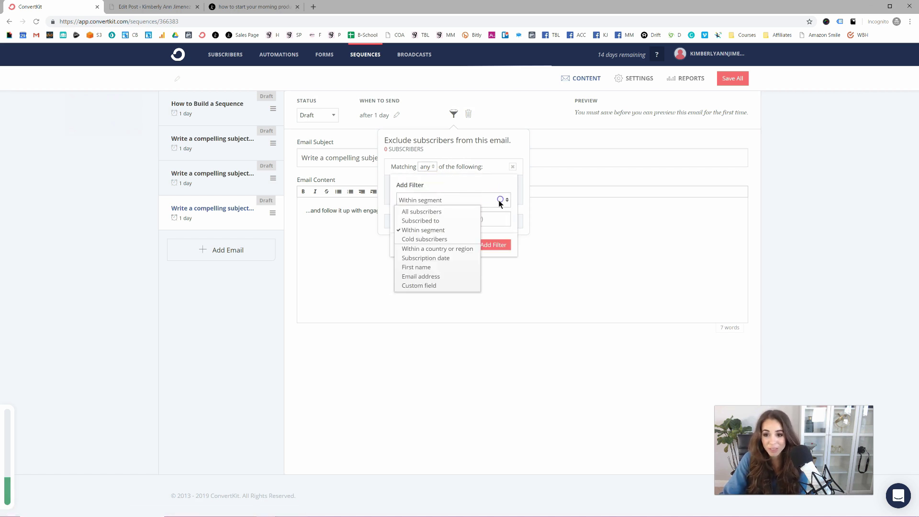
{"action": "left_click", "coordinate": [432, 230]}
{"action": "left_click", "coordinate": [441, 209]}
{"action": "left_click", "coordinate": [432, 216]}
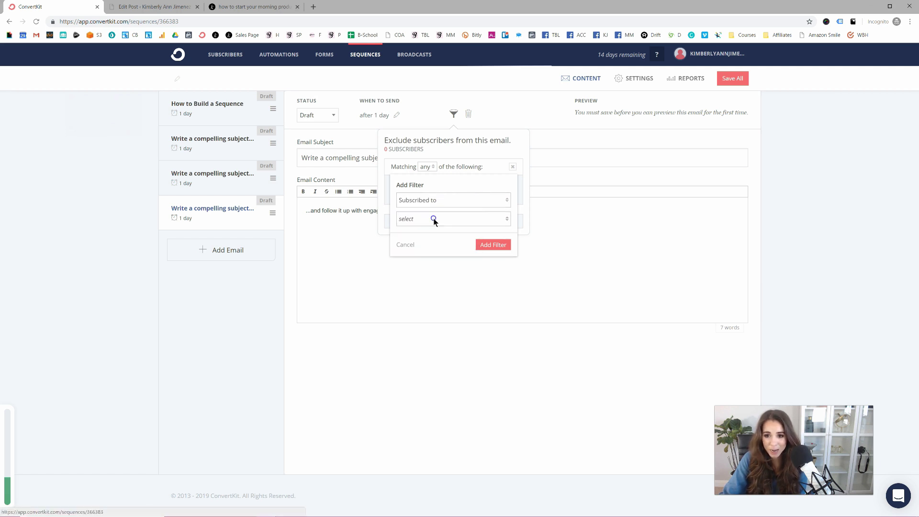
{"action": "left_click", "coordinate": [433, 222]}
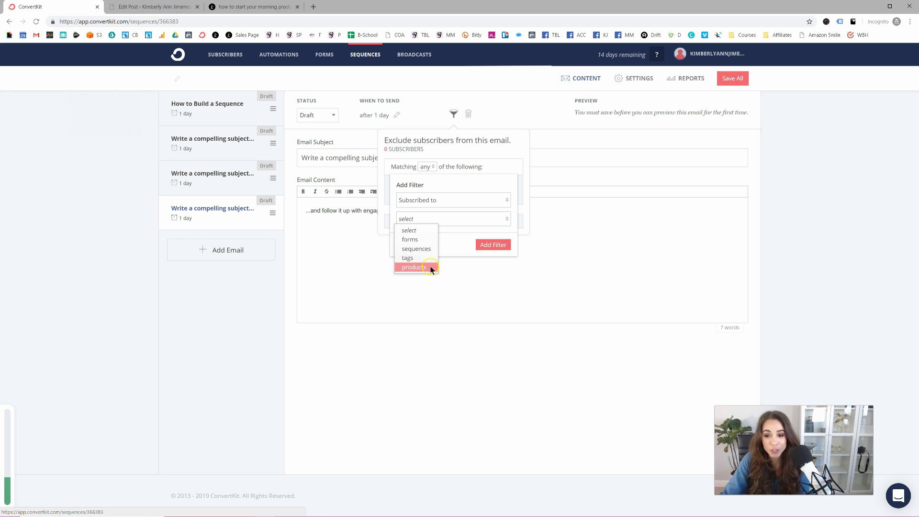
{"action": "left_click", "coordinate": [369, 257]}
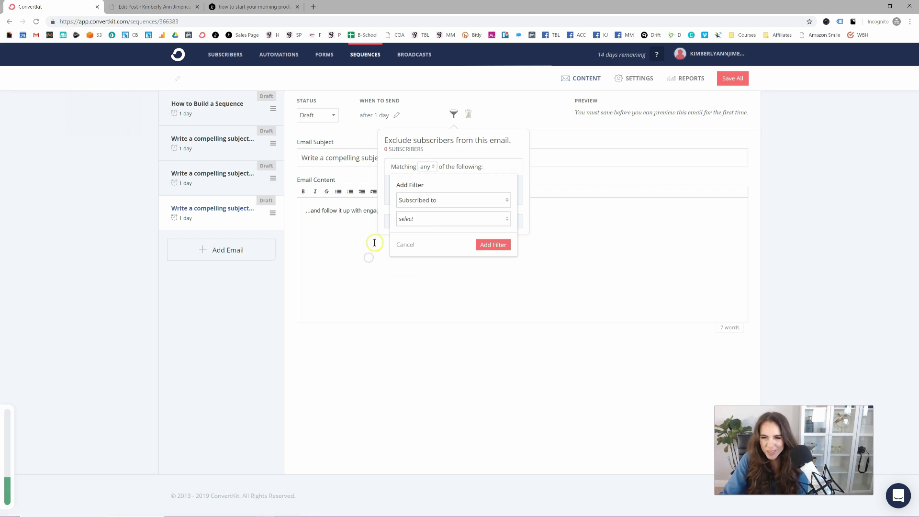
{"action": "left_click", "coordinate": [405, 245]}
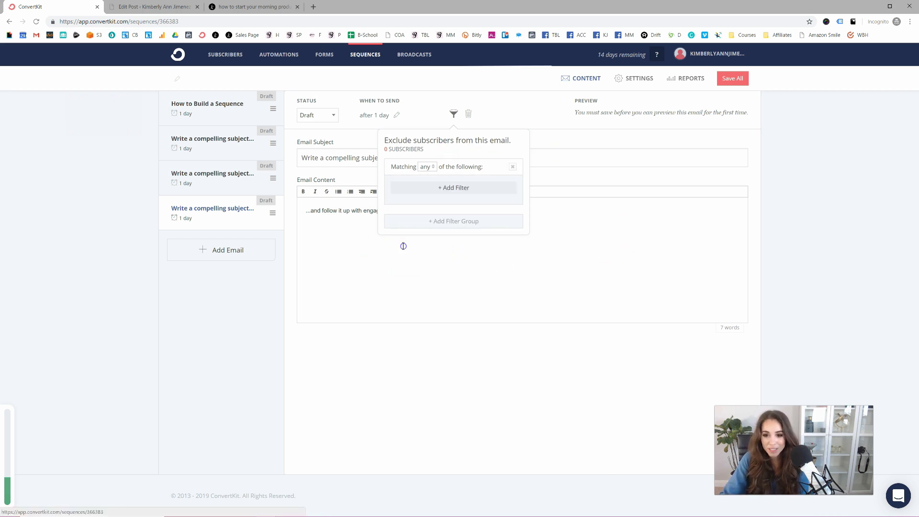
{"action": "left_click", "coordinate": [427, 245]}
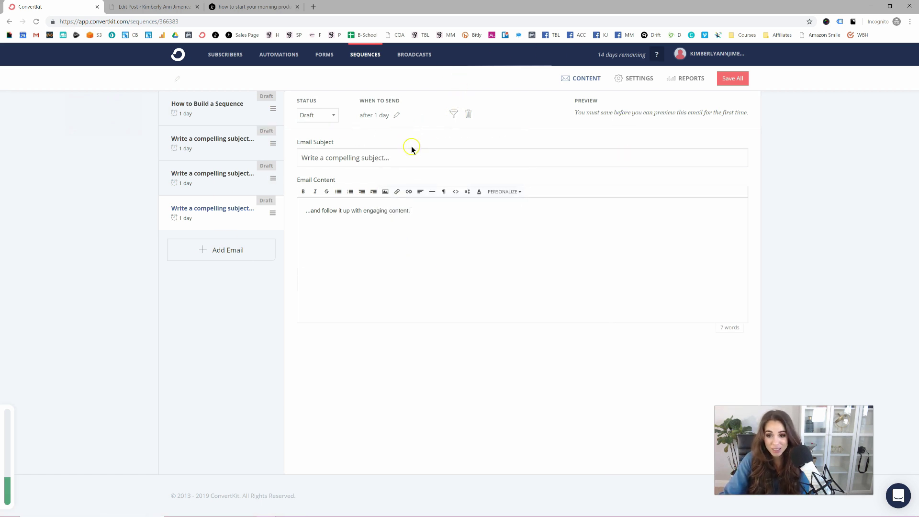
Stay on the Test sequence and save all of its emails
{"action": "left_click_drag", "start_coordinate": [421, 211], "coordinate": [303, 218]}
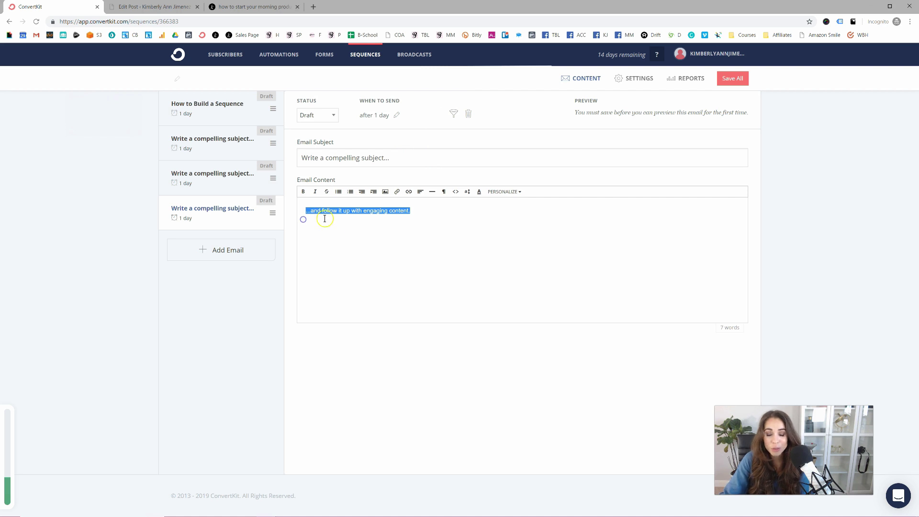
{"action": "left_click", "coordinate": [386, 197]}
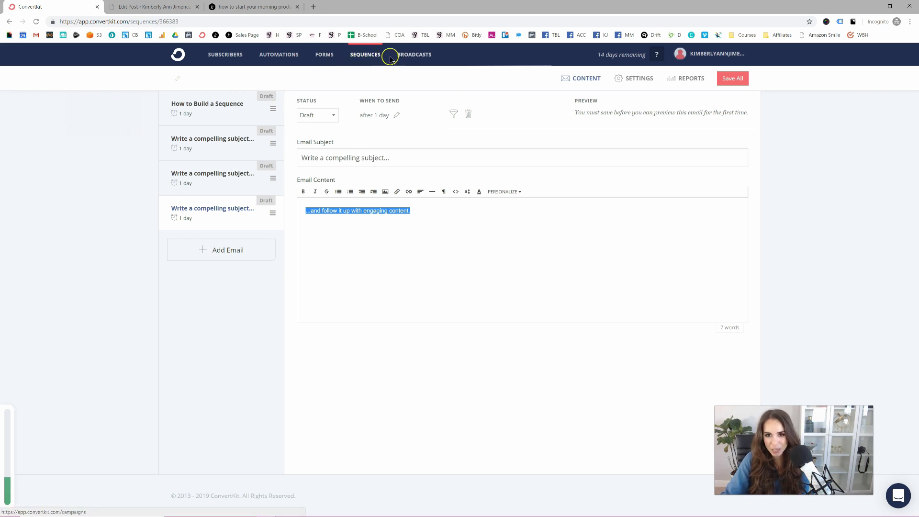
{"action": "left_click", "coordinate": [294, 66]}
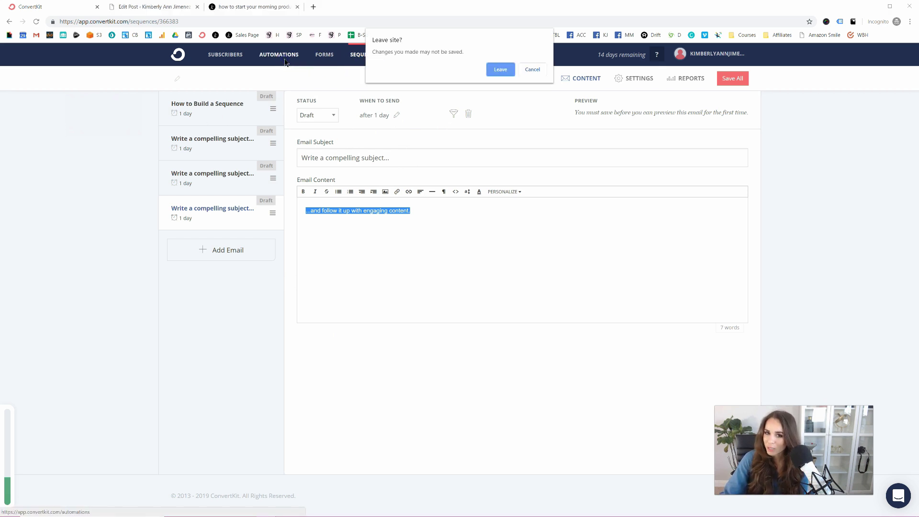
{"action": "left_click", "coordinate": [529, 69]}
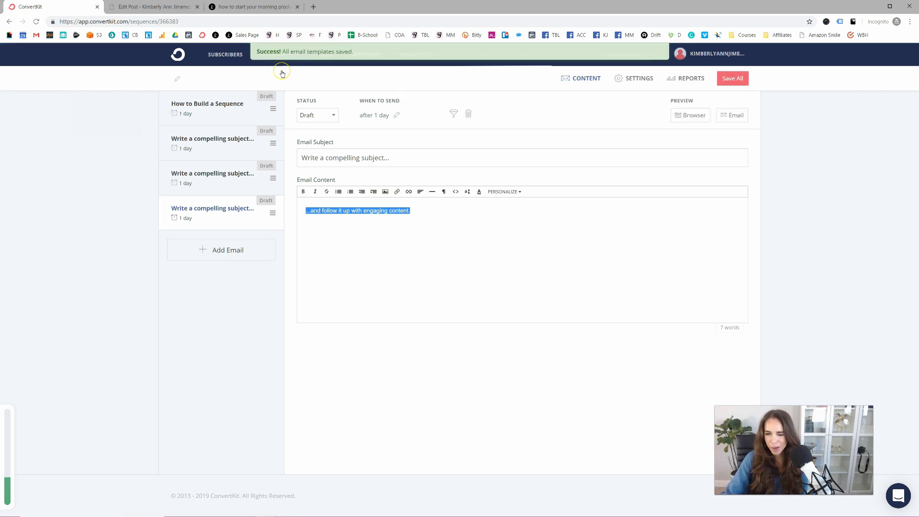
Go to the visual automations, dismiss the introduction and create a new automation
{"action": "left_click", "coordinate": [284, 56]}
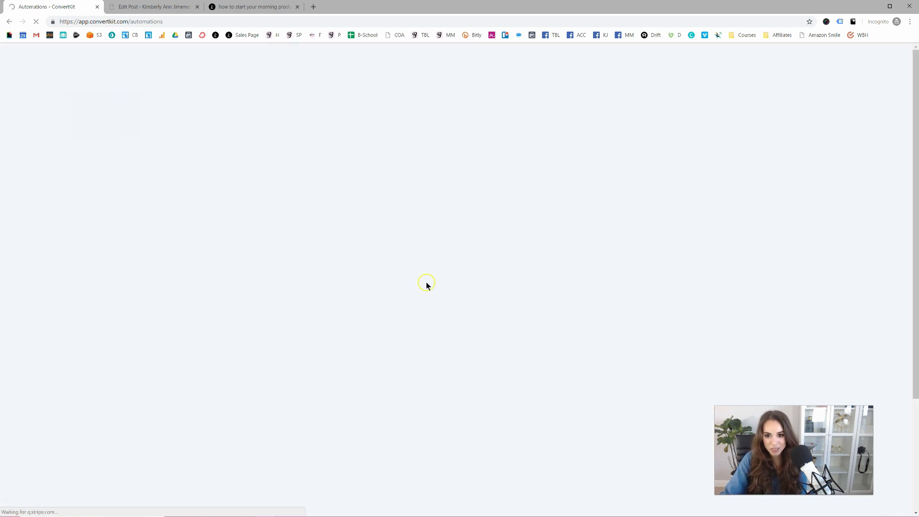
{"action": "left_click", "coordinate": [375, 214]}
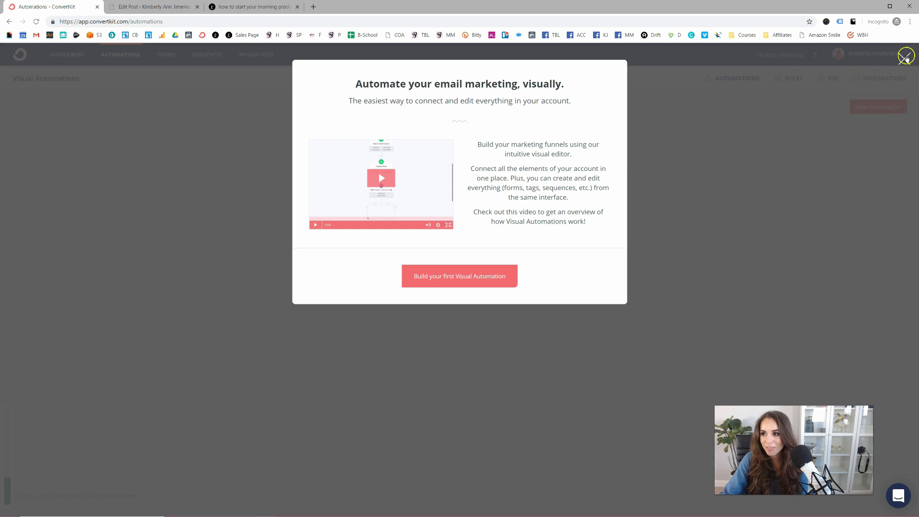
{"action": "left_click", "coordinate": [903, 57]}
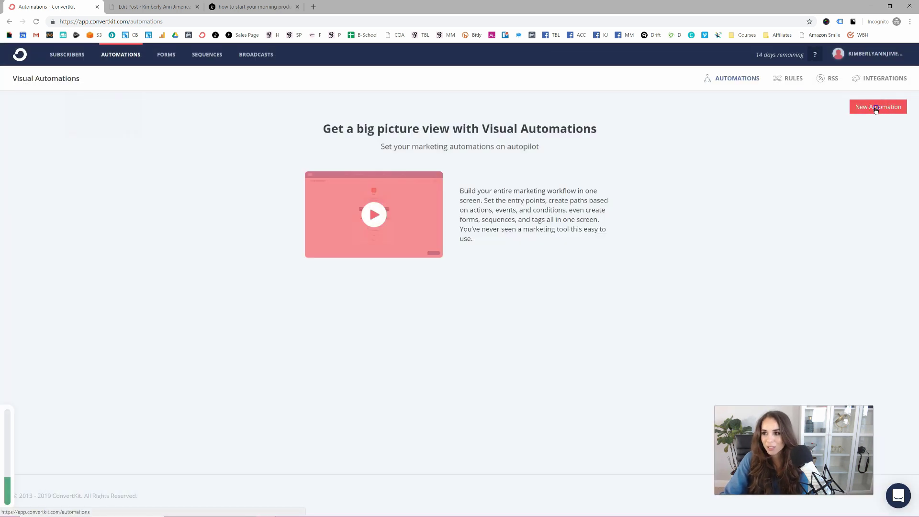
{"action": "left_click", "coordinate": [876, 108]}
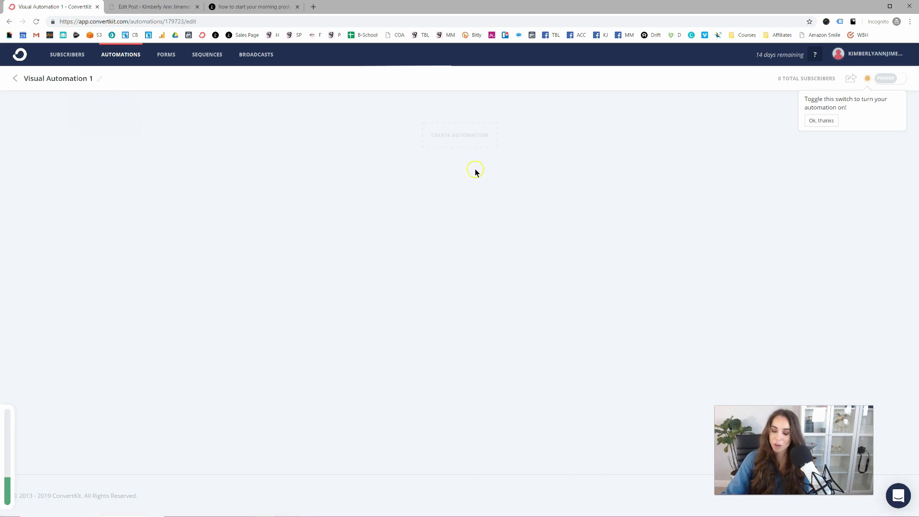
Add a starting event to the automation that triggers when a subscriber joins the Powell form
{"action": "left_click", "coordinate": [472, 144]}
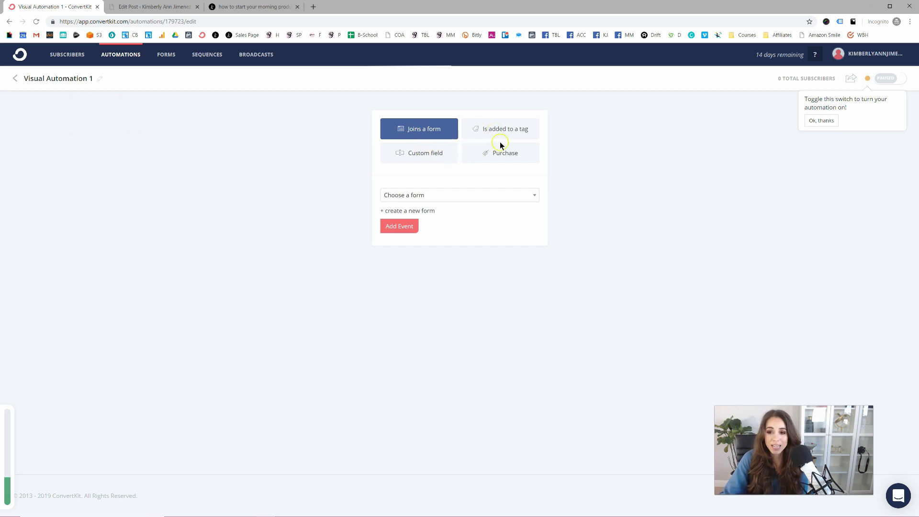
{"action": "left_click", "coordinate": [444, 198]}
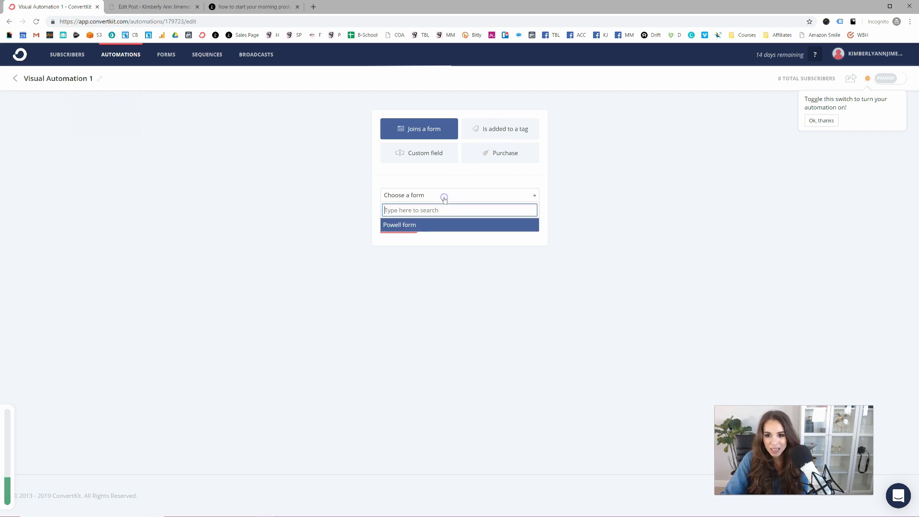
{"action": "left_click", "coordinate": [438, 197]}
{"action": "left_click", "coordinate": [439, 200]}
{"action": "left_click", "coordinate": [437, 223]}
{"action": "left_click", "coordinate": [402, 225]}
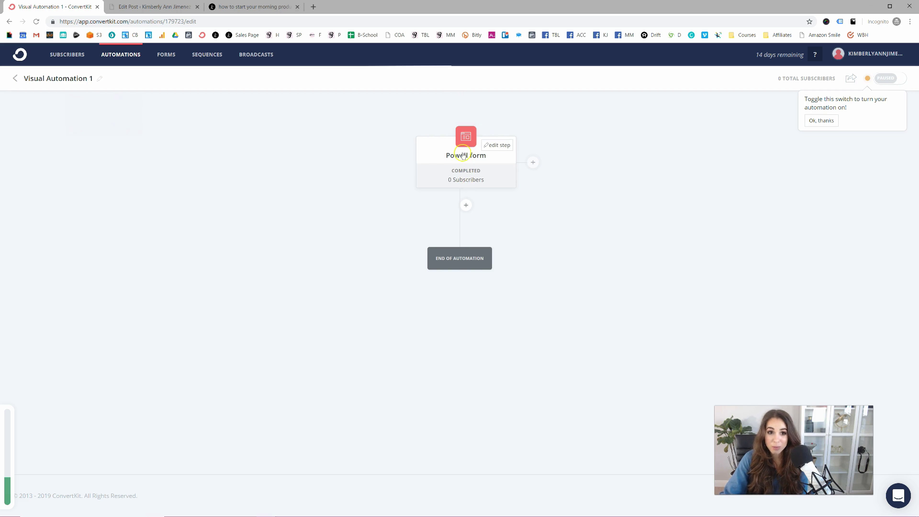
Below the Powell form event, add an action that adds the subscriber to the Test email sequence
{"action": "left_click", "coordinate": [466, 206]}
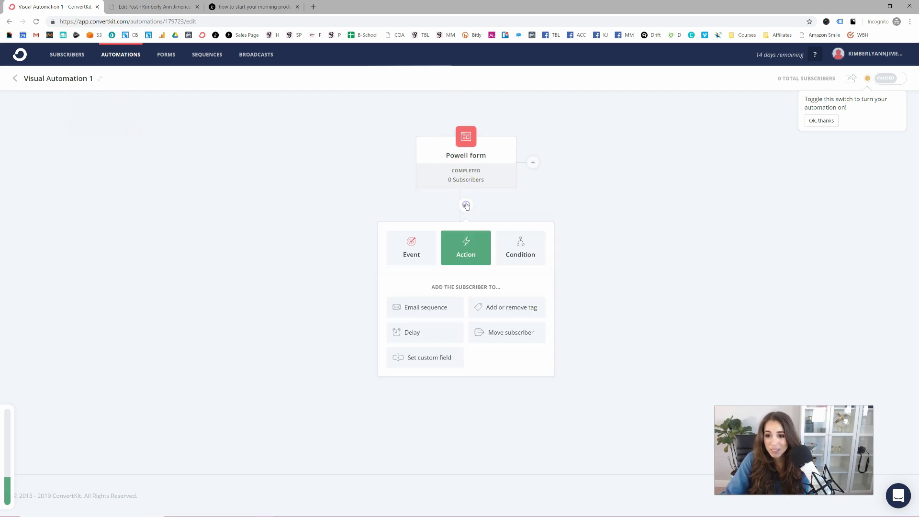
{"action": "left_click", "coordinate": [435, 311]}
{"action": "left_click", "coordinate": [436, 309]}
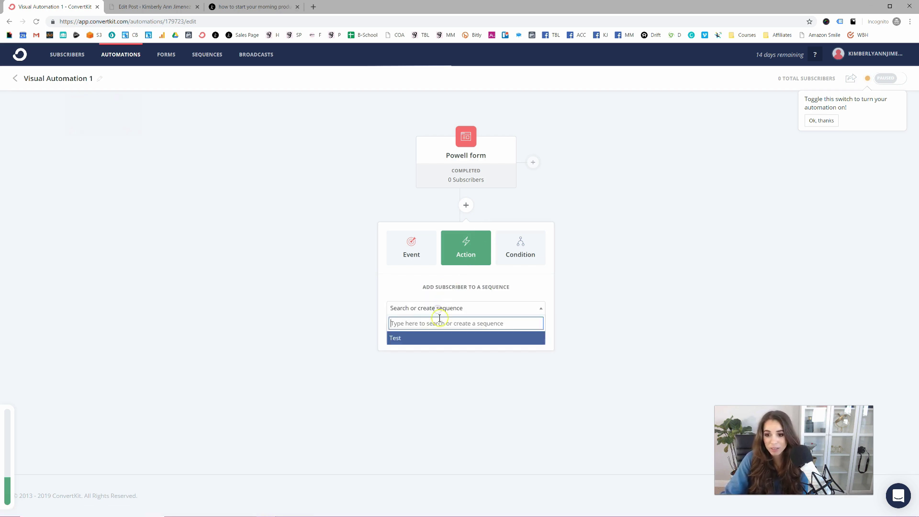
{"action": "left_click", "coordinate": [436, 337]}
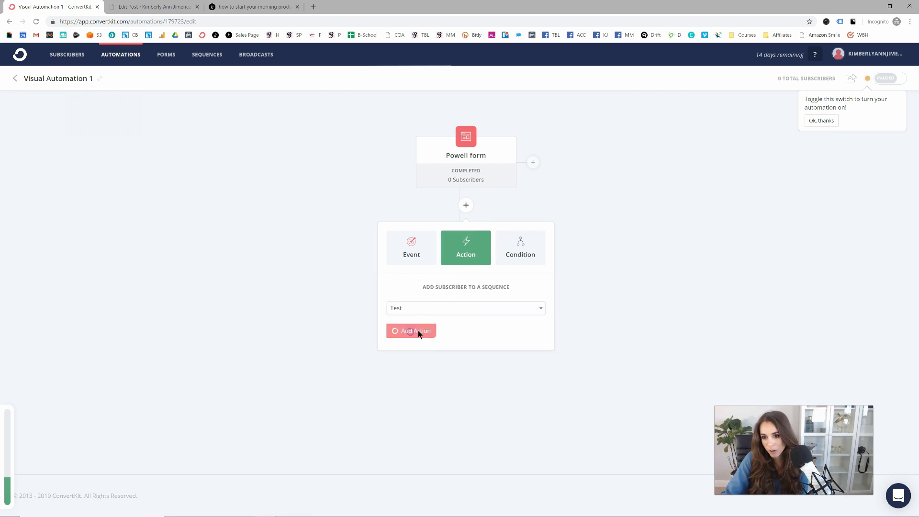
{"action": "left_click", "coordinate": [418, 330]}
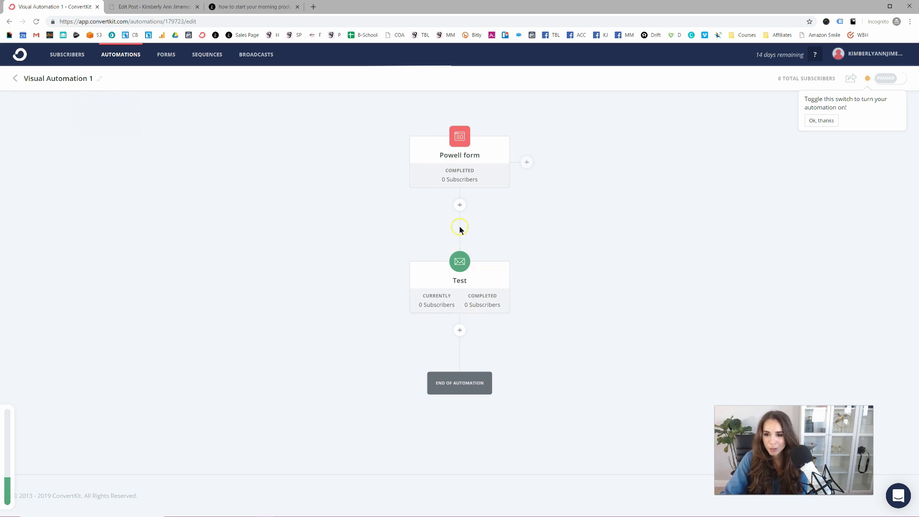
Insert a 4-hour delay between the Powell form event and the Test email sequence
{"action": "left_click", "coordinate": [460, 209]}
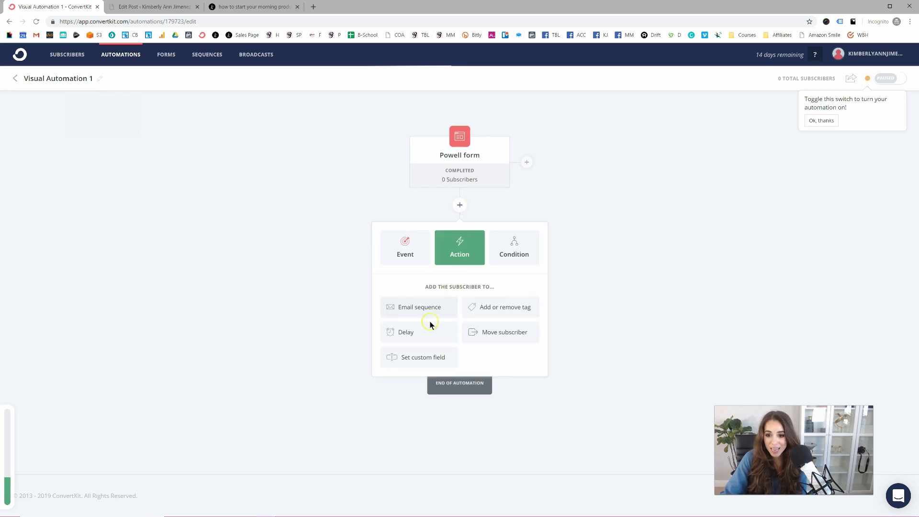
{"action": "left_click", "coordinate": [420, 338]}
{"action": "left_click", "coordinate": [521, 294]}
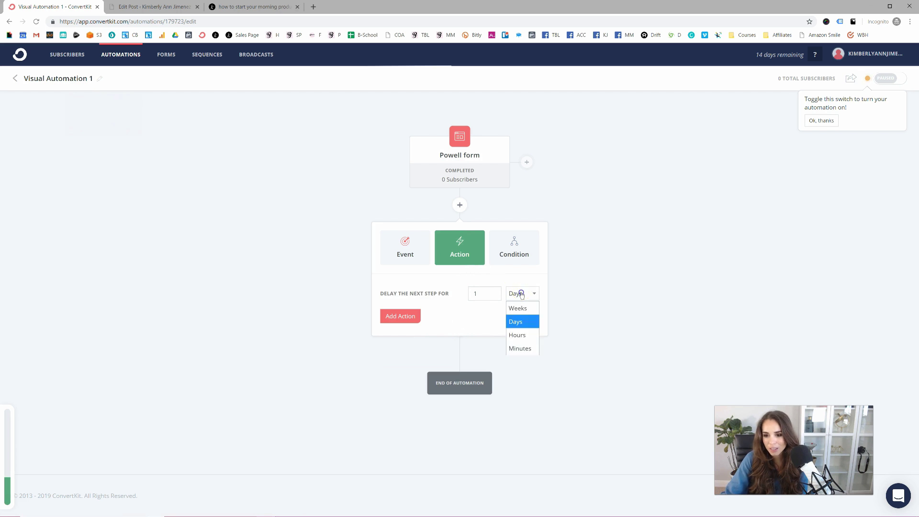
{"action": "left_click", "coordinate": [517, 335]}
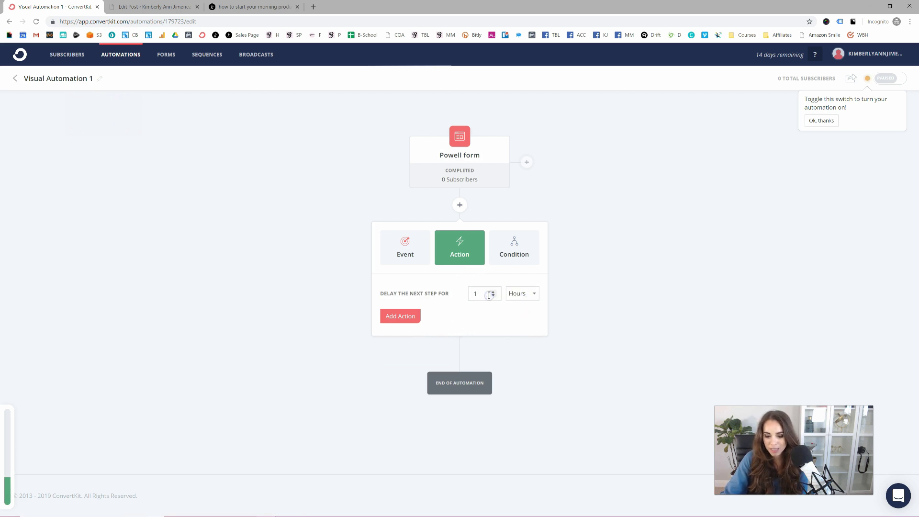
{"action": "key", "text": "Return"}
After the Test sequence, add a move-subscriber action that starts another automation, creating it with the name TEst
{"action": "scroll", "coordinate": [426, 292], "scroll_direction": "down", "scroll_amount": 1}
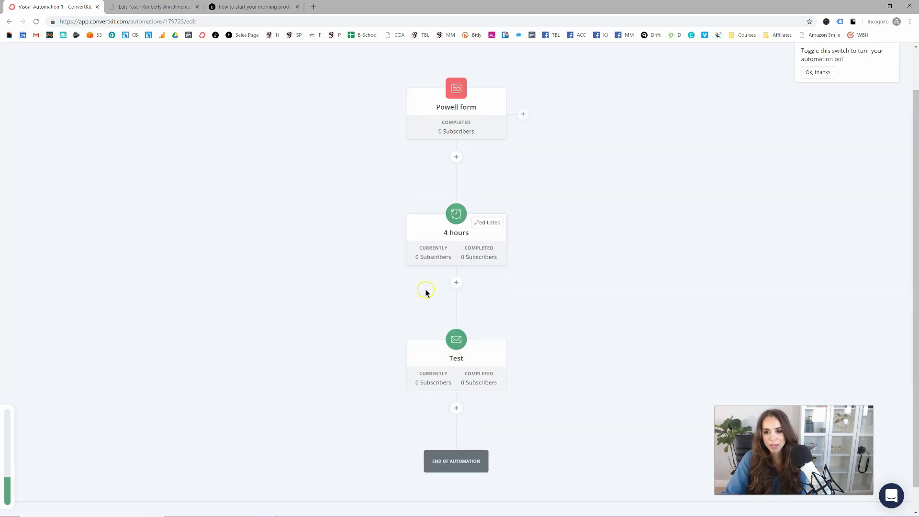
{"action": "scroll", "coordinate": [426, 292], "scroll_direction": "down", "scroll_amount": 1}
{"action": "left_click", "coordinate": [459, 383]}
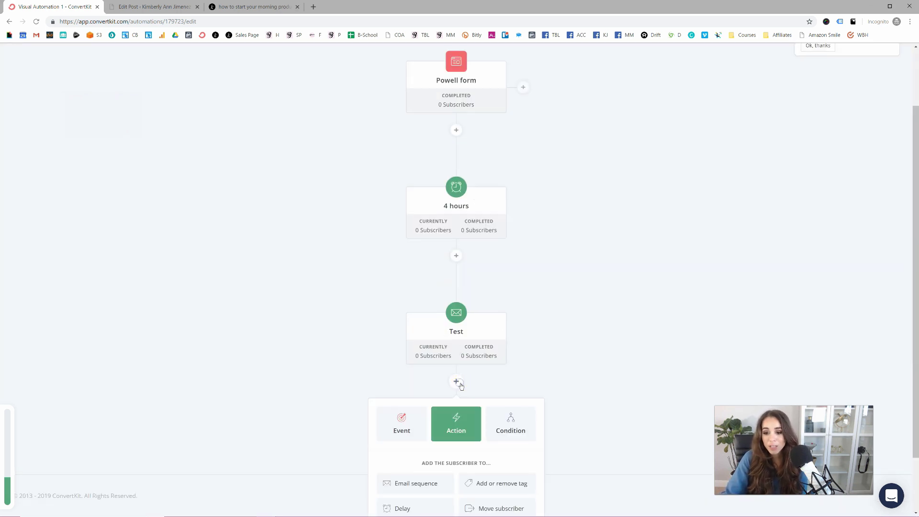
{"action": "scroll", "coordinate": [459, 368], "scroll_direction": "down", "scroll_amount": 2}
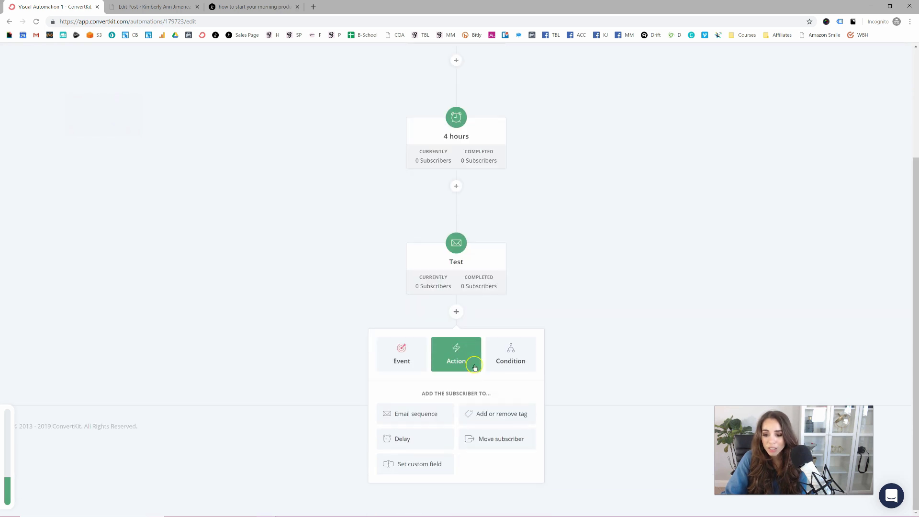
{"action": "left_click", "coordinate": [512, 438]}
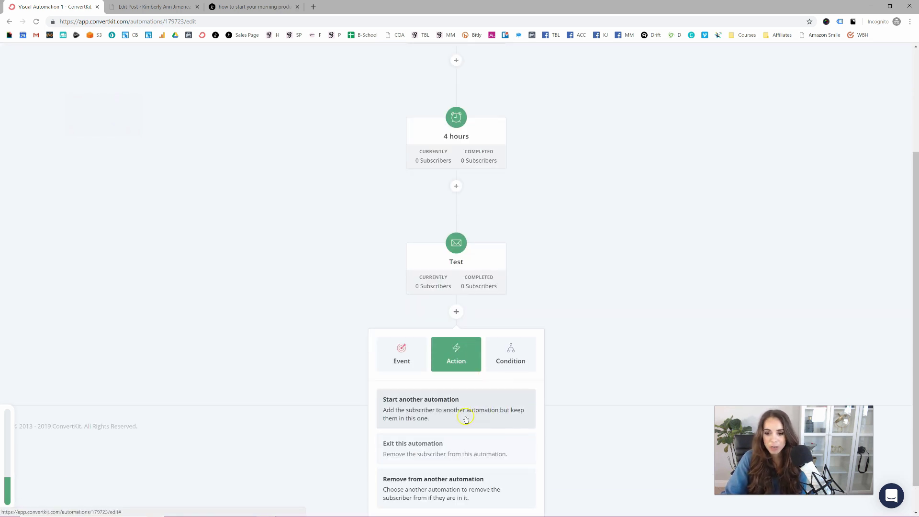
{"action": "left_click", "coordinate": [465, 416]}
{"action": "left_click", "coordinate": [447, 444]}
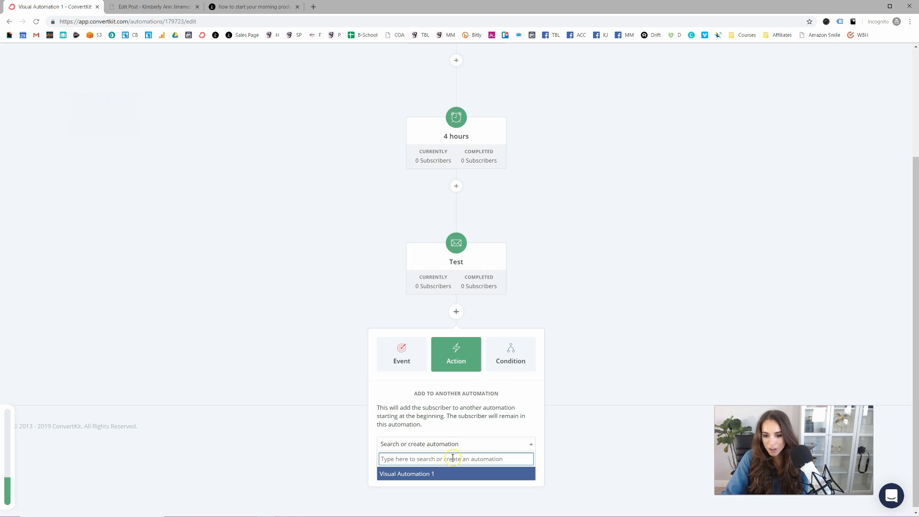
{"action": "type", "text": "TEst"}
{"action": "key", "text": "Return"}
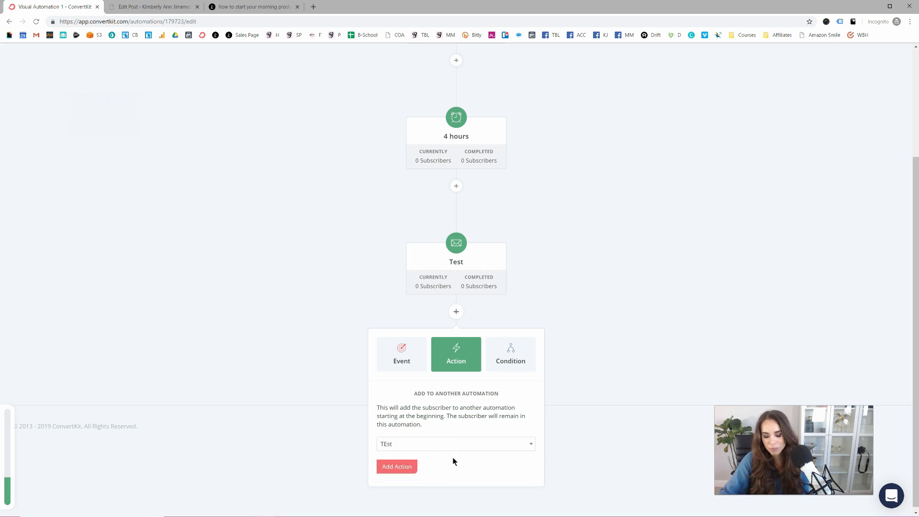
{"action": "left_click", "coordinate": [397, 466]}
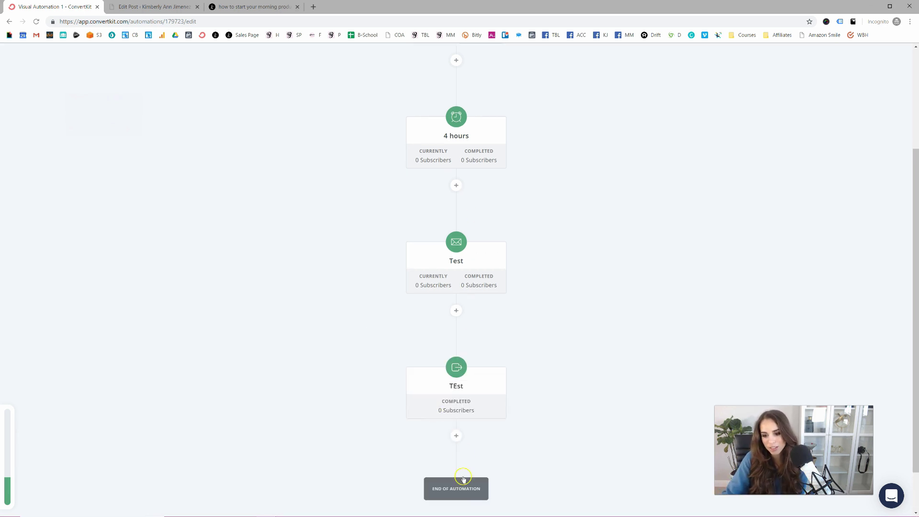
{"action": "scroll", "coordinate": [516, 367], "scroll_direction": "up", "scroll_amount": 4}
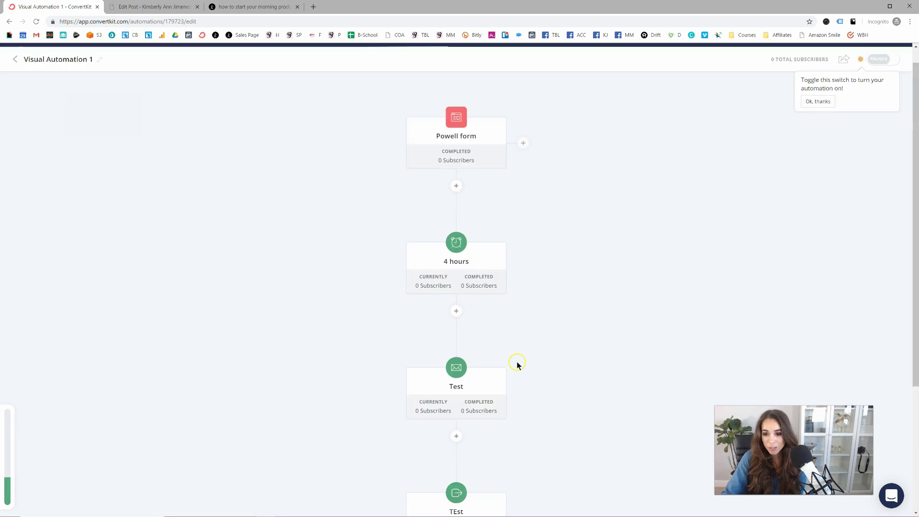
Review the emails of the automation's Test sequence step, and open the sequence's settings to examine the sending options
{"action": "scroll", "coordinate": [520, 335], "scroll_direction": "up", "scroll_amount": 1}
{"action": "scroll", "coordinate": [518, 330], "scroll_direction": "down", "scroll_amount": 2}
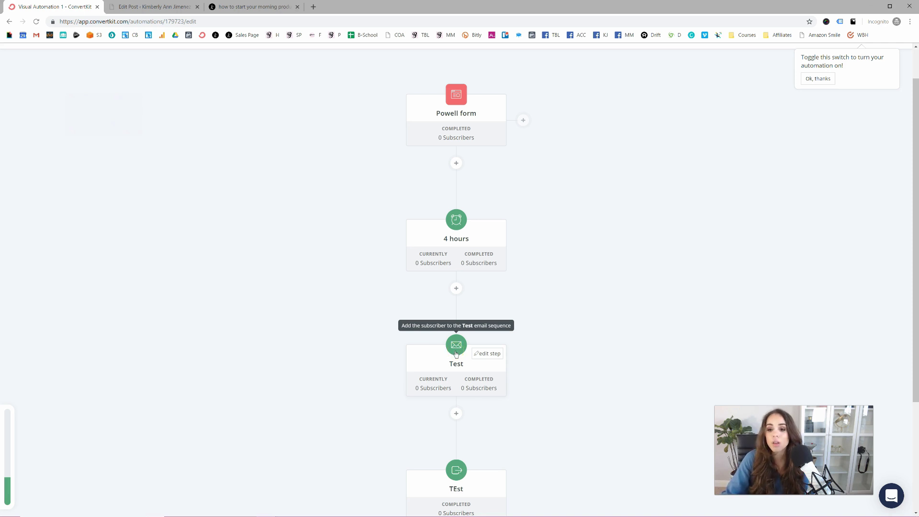
{"action": "left_click", "coordinate": [457, 347]}
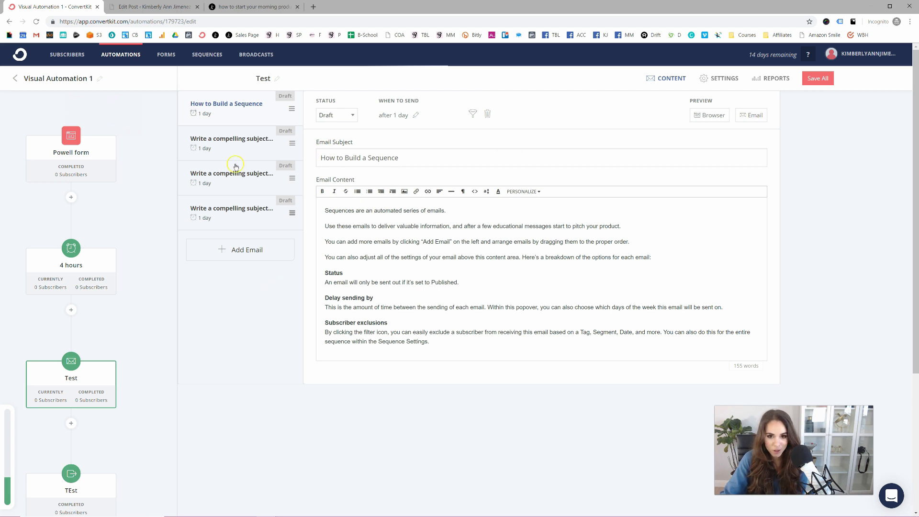
{"action": "left_click", "coordinate": [723, 79]}
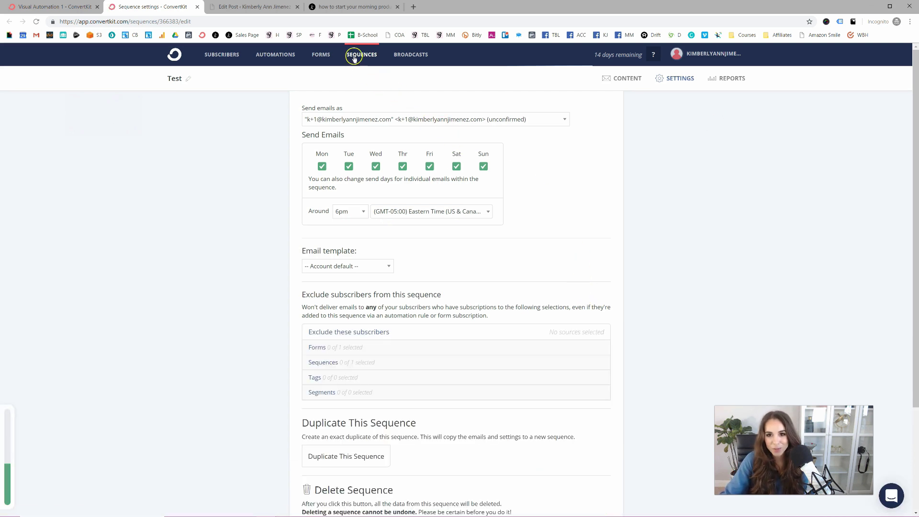
Go to the automation rules and start creating a new rule
{"action": "left_click", "coordinate": [283, 56]}
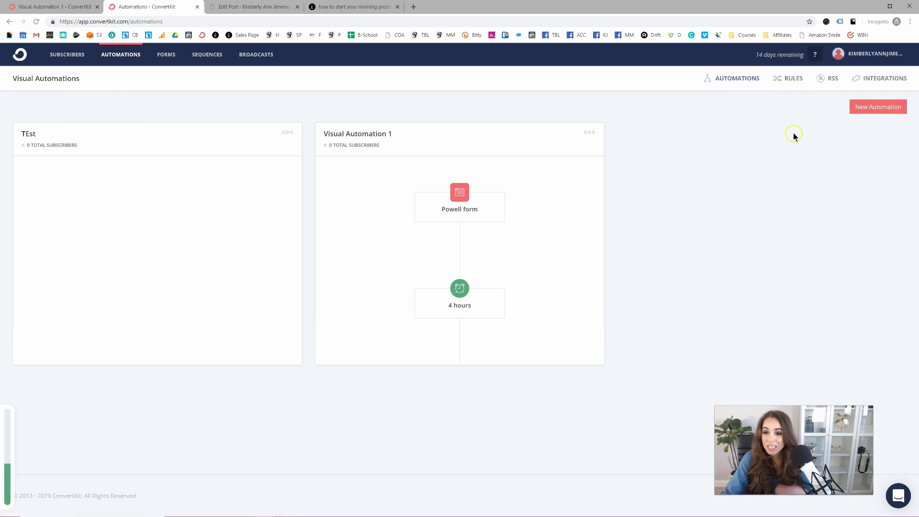
{"action": "left_click", "coordinate": [791, 81]}
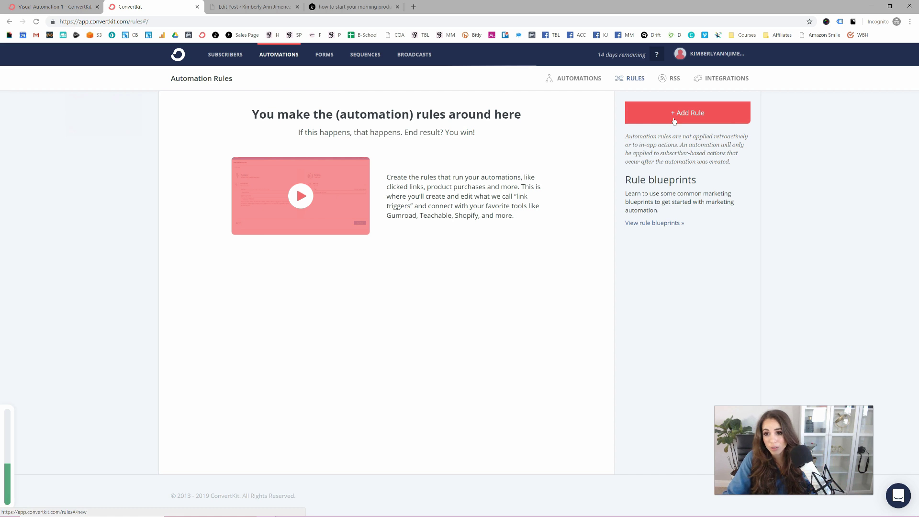
{"action": "left_click", "coordinate": [674, 120]}
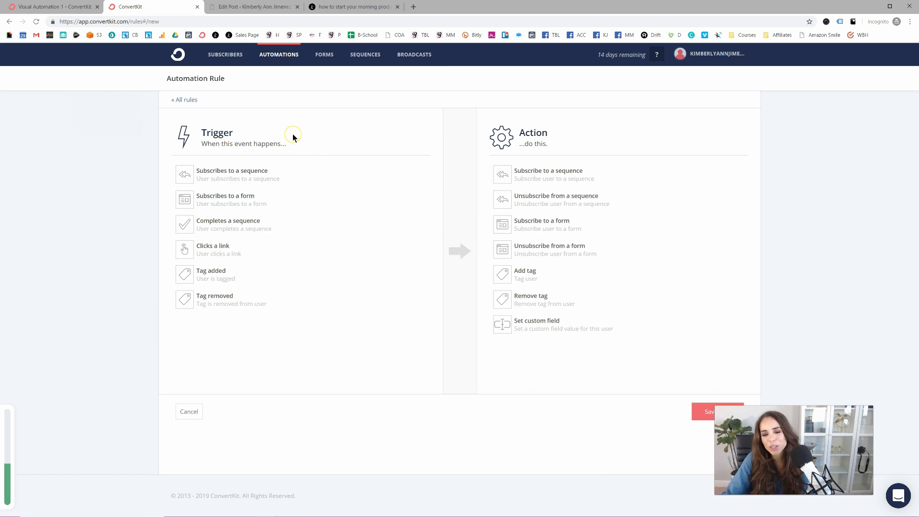
Make the rule trigger when a subscriber clicks a link, with the site owner's domain followed by /blog as the destination URL
{"action": "left_click", "coordinate": [303, 181]}
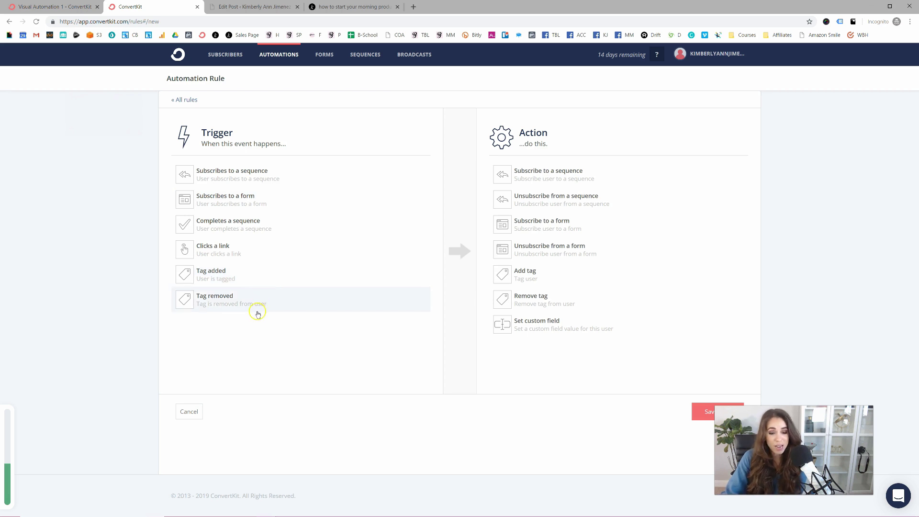
{"action": "left_click", "coordinate": [278, 250]}
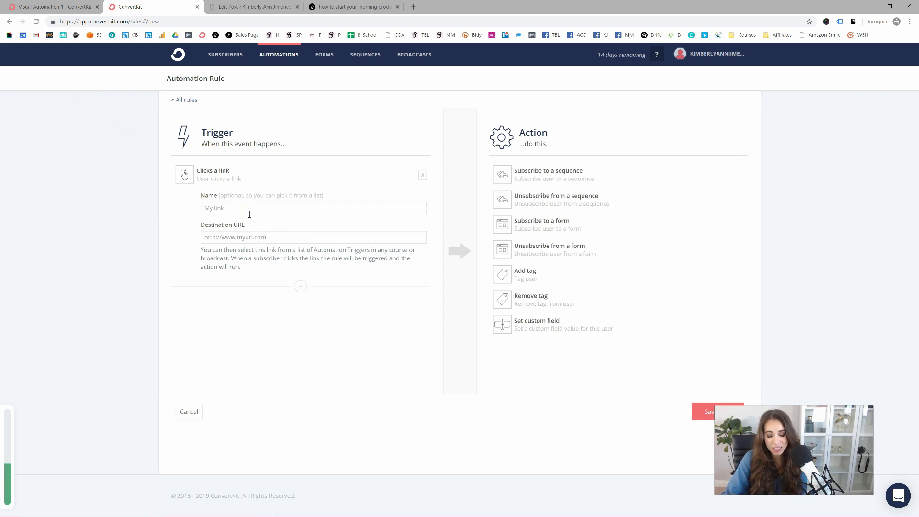
{"action": "left_click", "coordinate": [248, 238]}
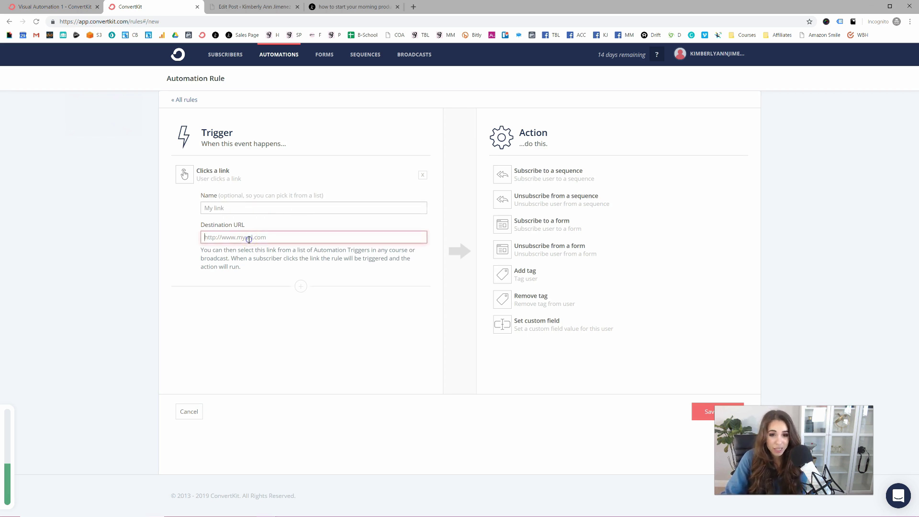
{"action": "left_click", "coordinate": [318, 237]}
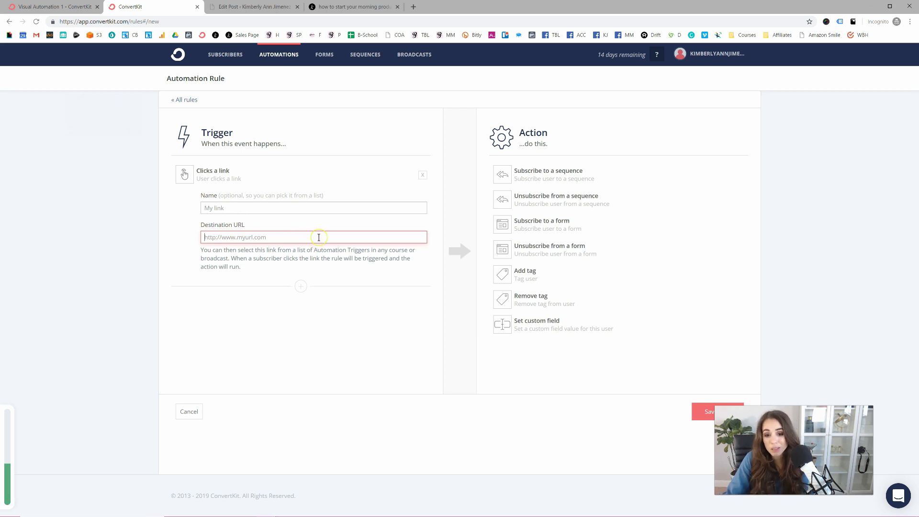
{"action": "left_click", "coordinate": [322, 234]}
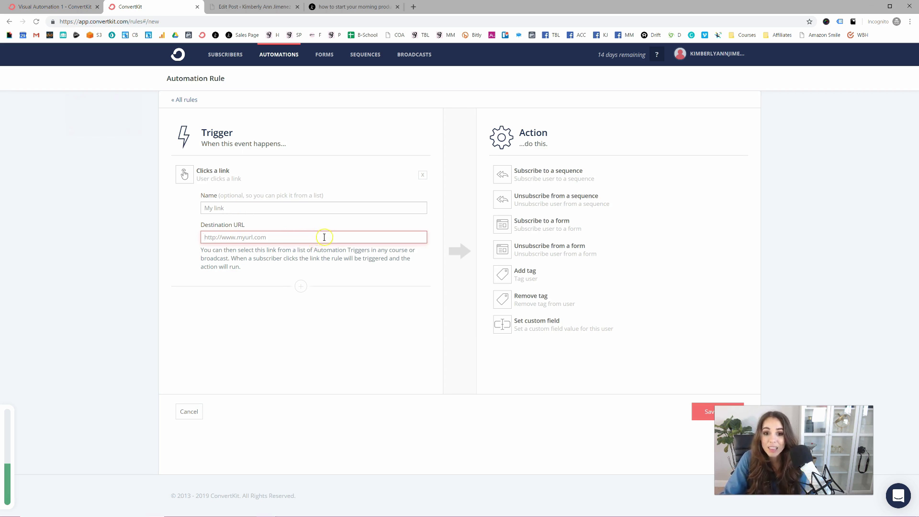
{"action": "left_click", "coordinate": [327, 237]}
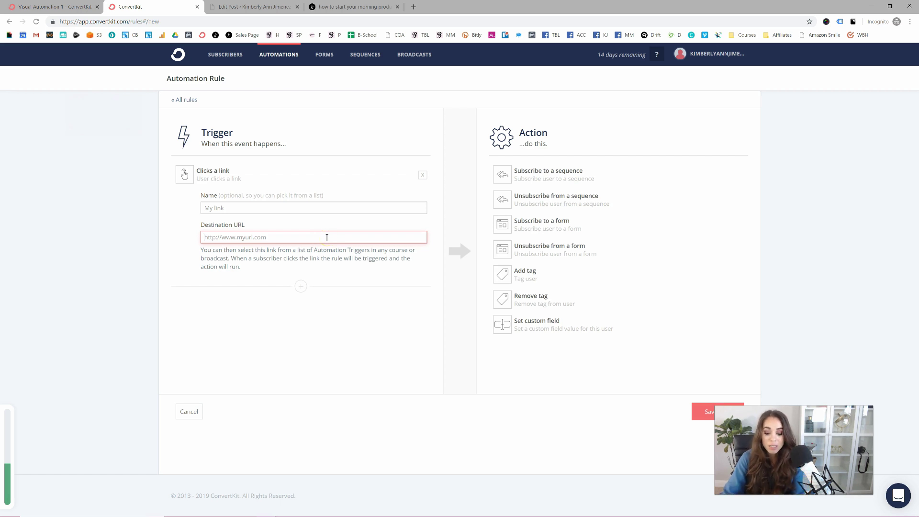
{"action": "type", "text": "kimberlyan"}
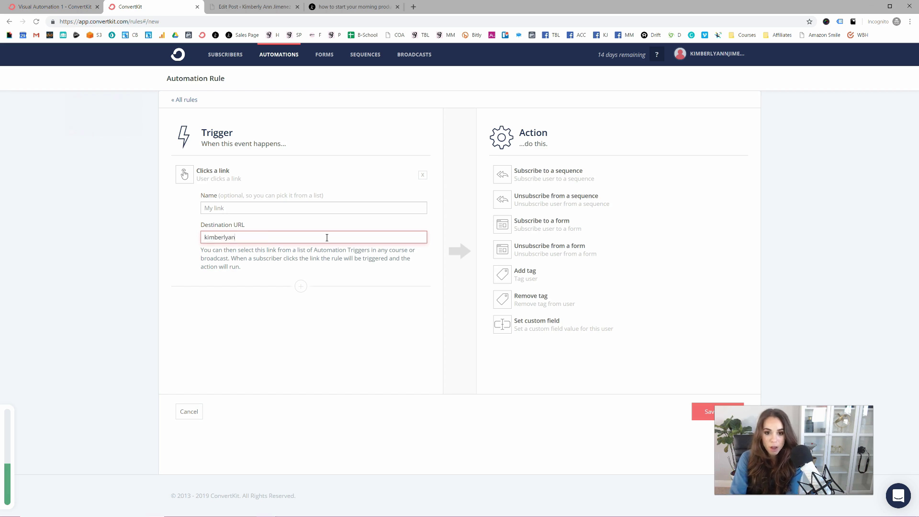
{"action": "type", "text": "njimenez.com"}
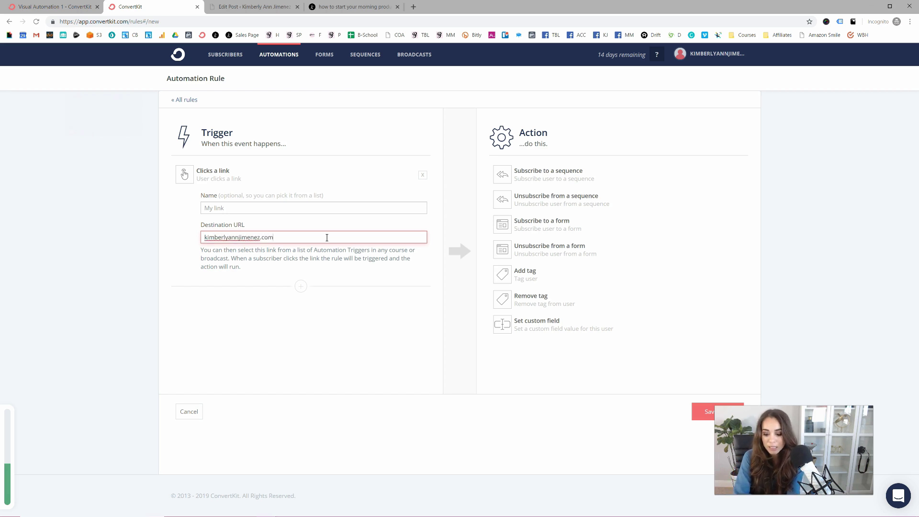
{"action": "type", "text": "/blog"}
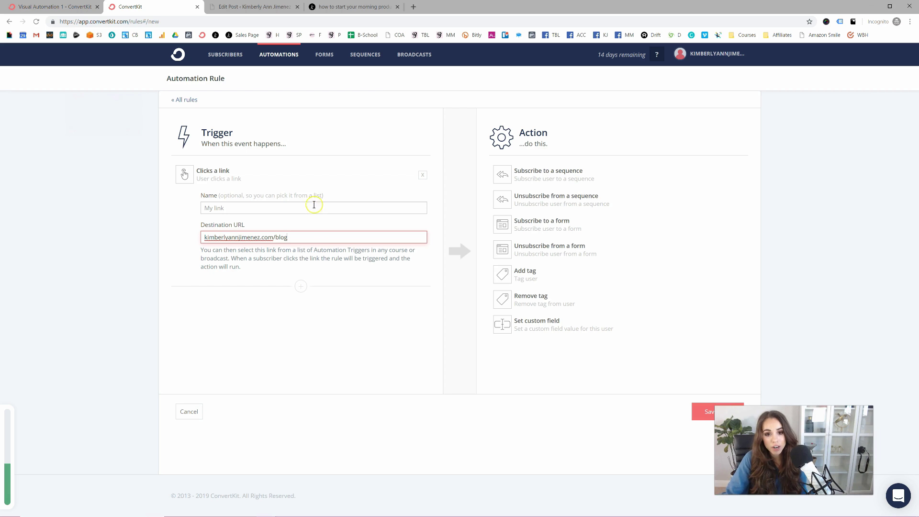
Add an action to the rule that tags the subscriber with a new tag named "Interested: Blog"
{"action": "left_click", "coordinate": [551, 274]}
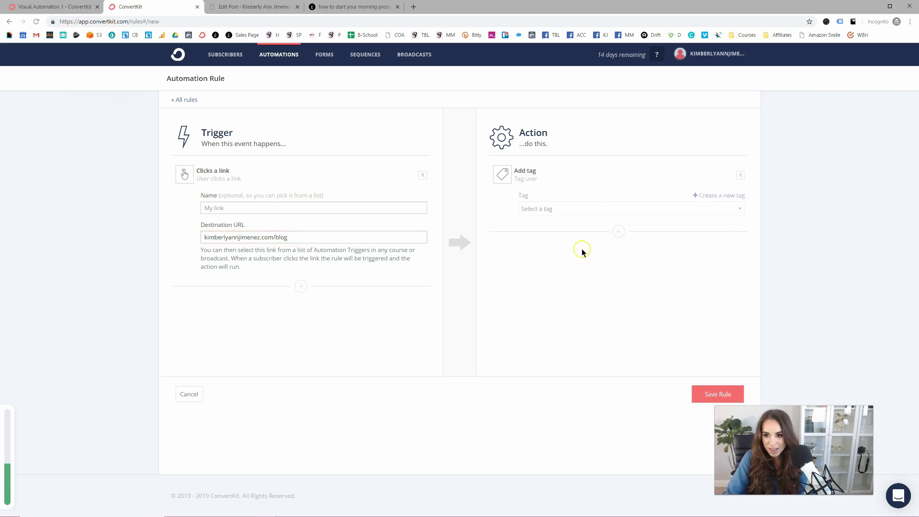
{"action": "left_click", "coordinate": [616, 226]}
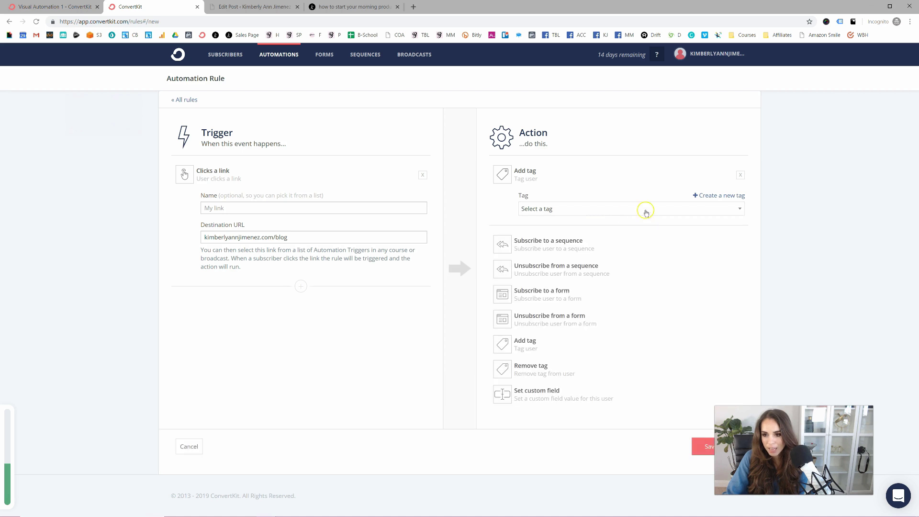
{"action": "left_click", "coordinate": [719, 195]}
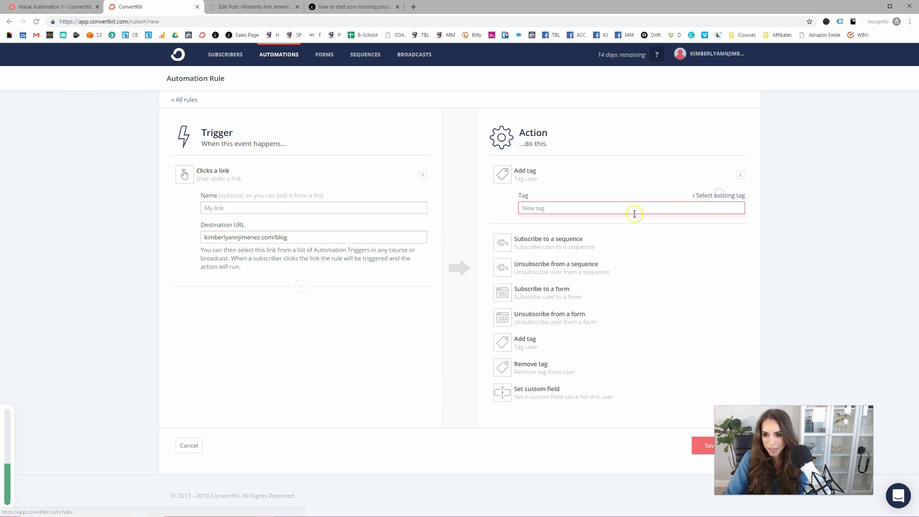
{"action": "type", "text": "Interested: Blog"}
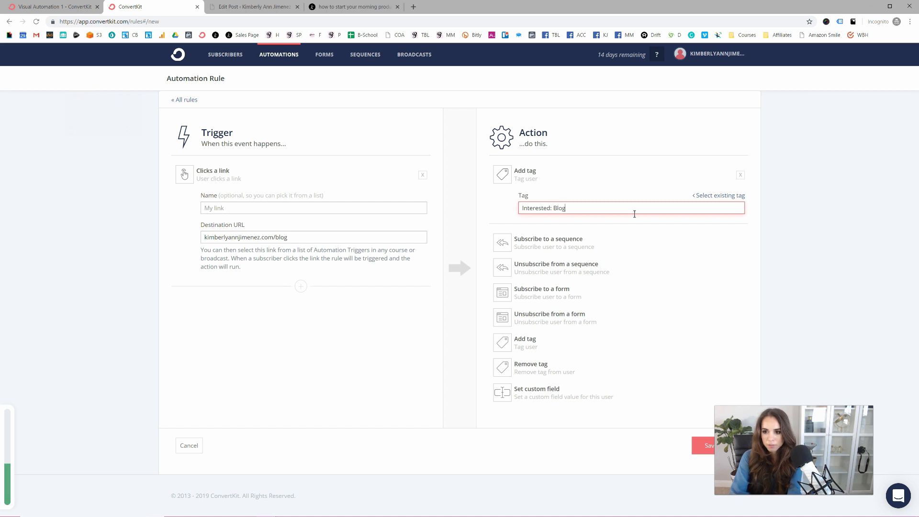
{"action": "key", "text": "Return"}
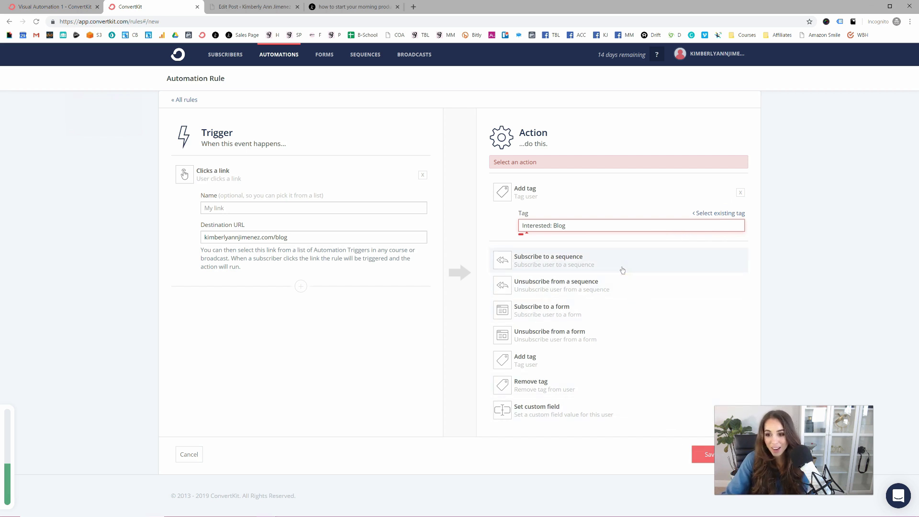
{"action": "left_click", "coordinate": [543, 225]}
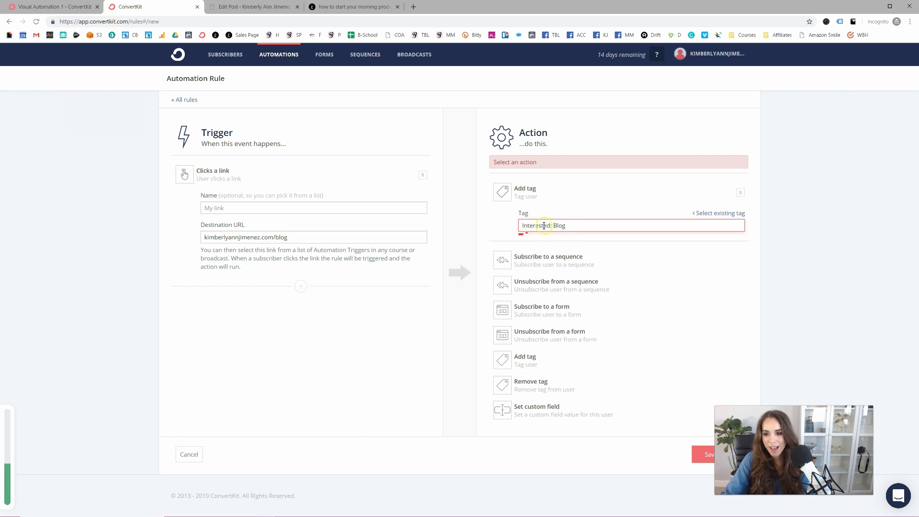
{"action": "left_click", "coordinate": [589, 227]}
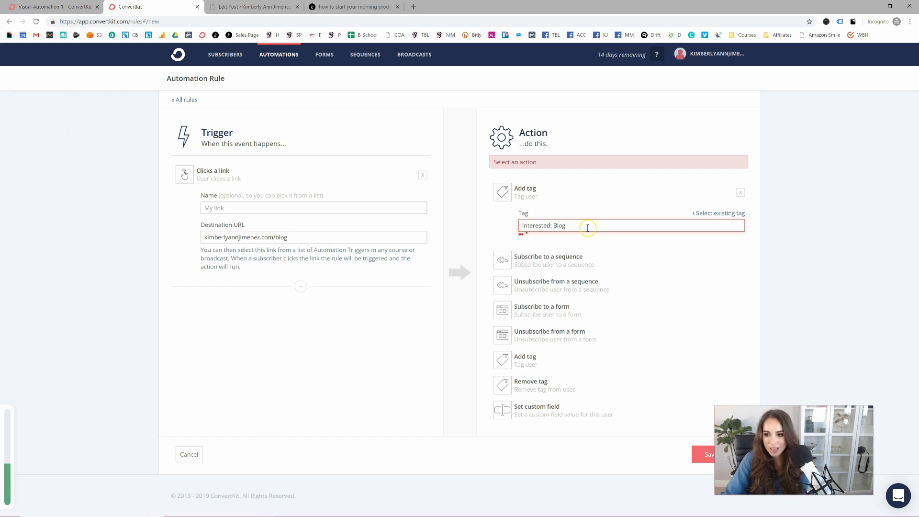
Add a second action to the rule that subscribes the user to the Test sequence
{"action": "left_click", "coordinate": [591, 266]}
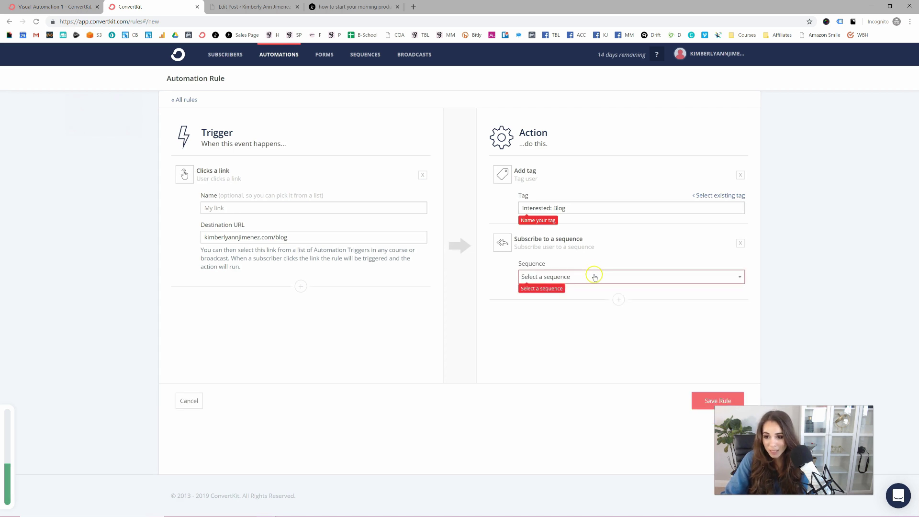
{"action": "left_click", "coordinate": [552, 277]}
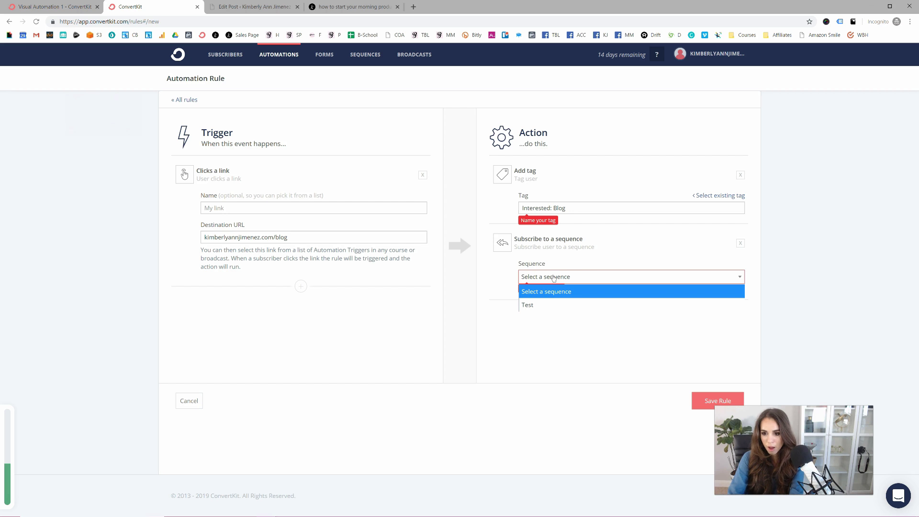
{"action": "left_click", "coordinate": [539, 305]}
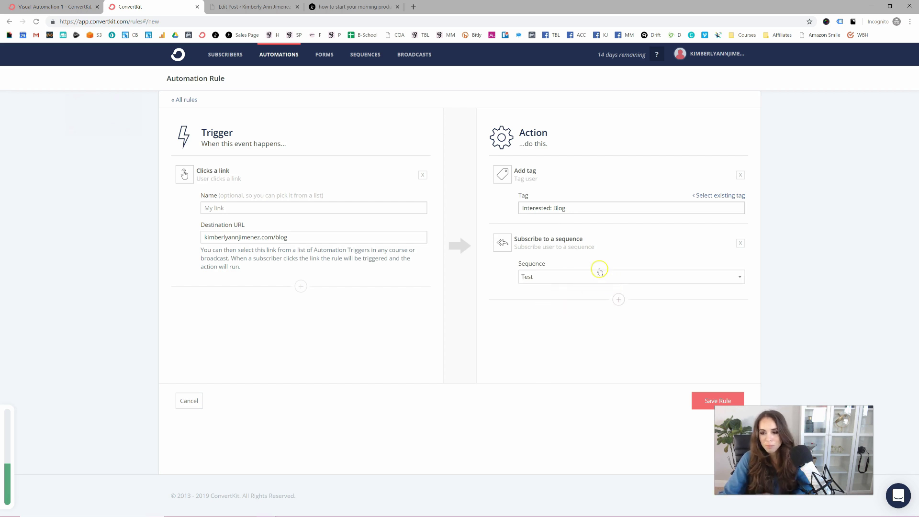